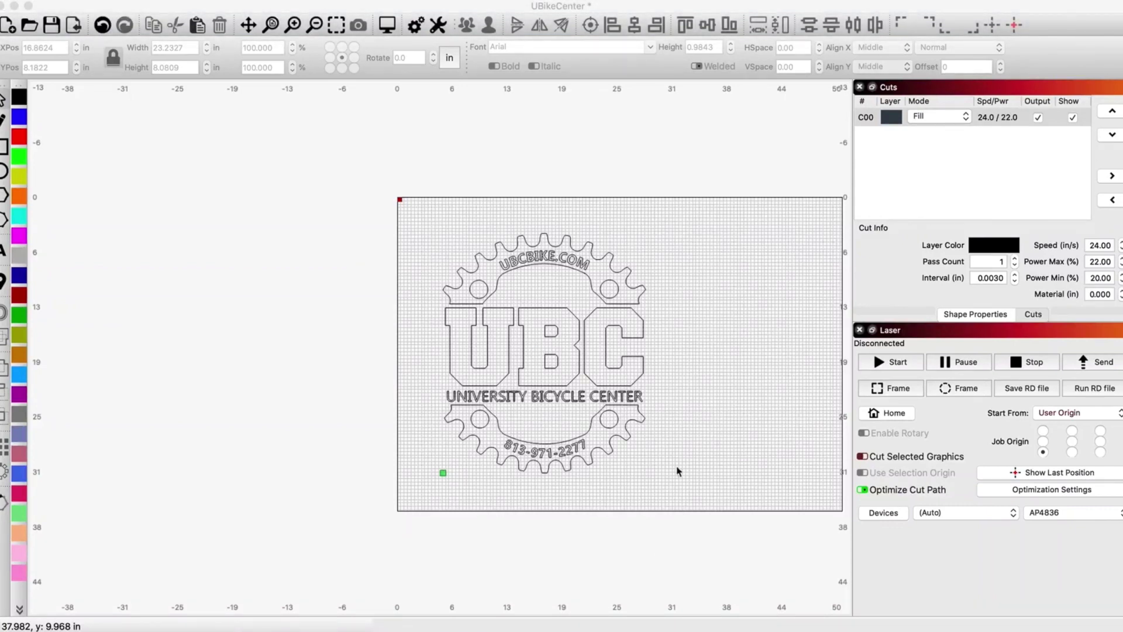
Group all 70 pieces of the UBC logo into one 23.2327 × 27.4706 in object.
click(683, 402)
click(642, 293)
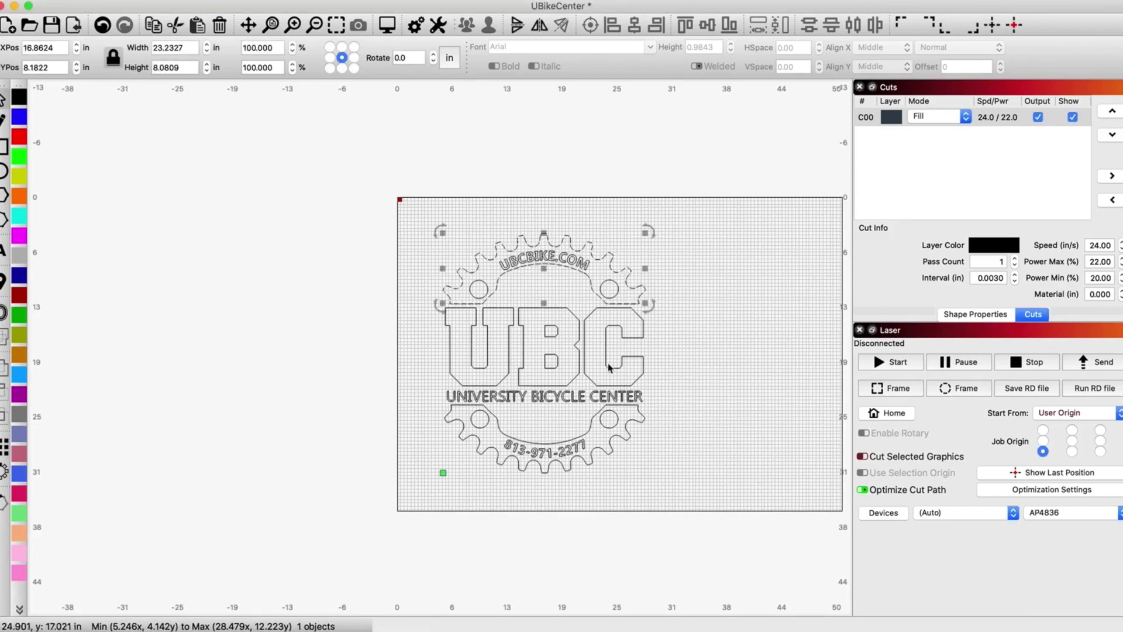
drag(396, 202, 717, 512)
click(473, 26)
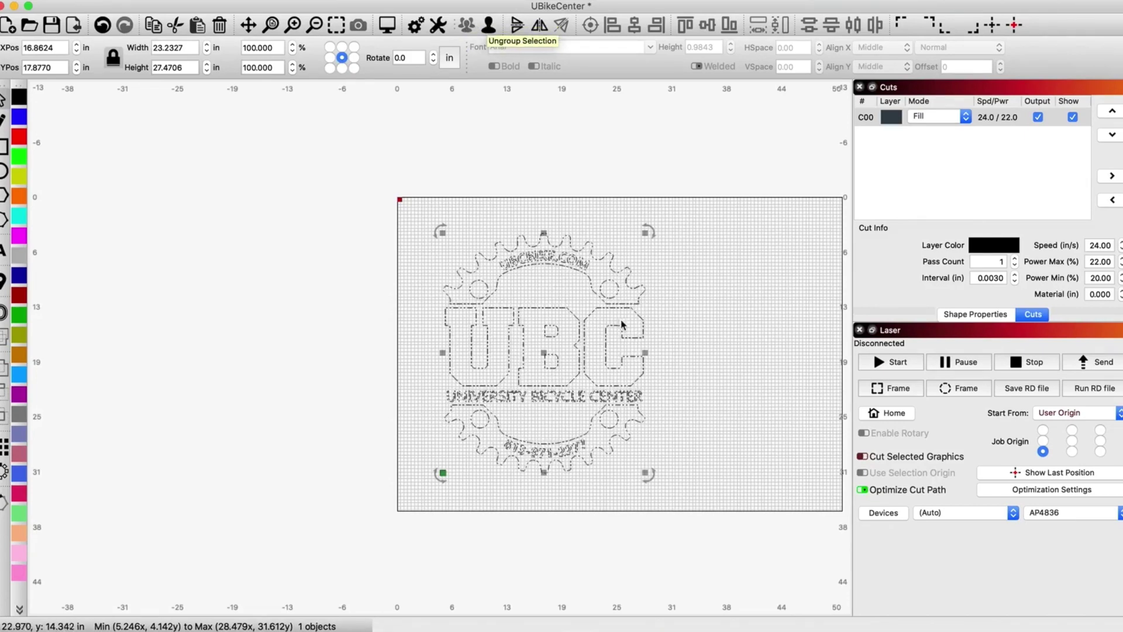
Draw a rectangle about 12.1 in wide over the logo's left half, ending at the centre line.
click(7, 153)
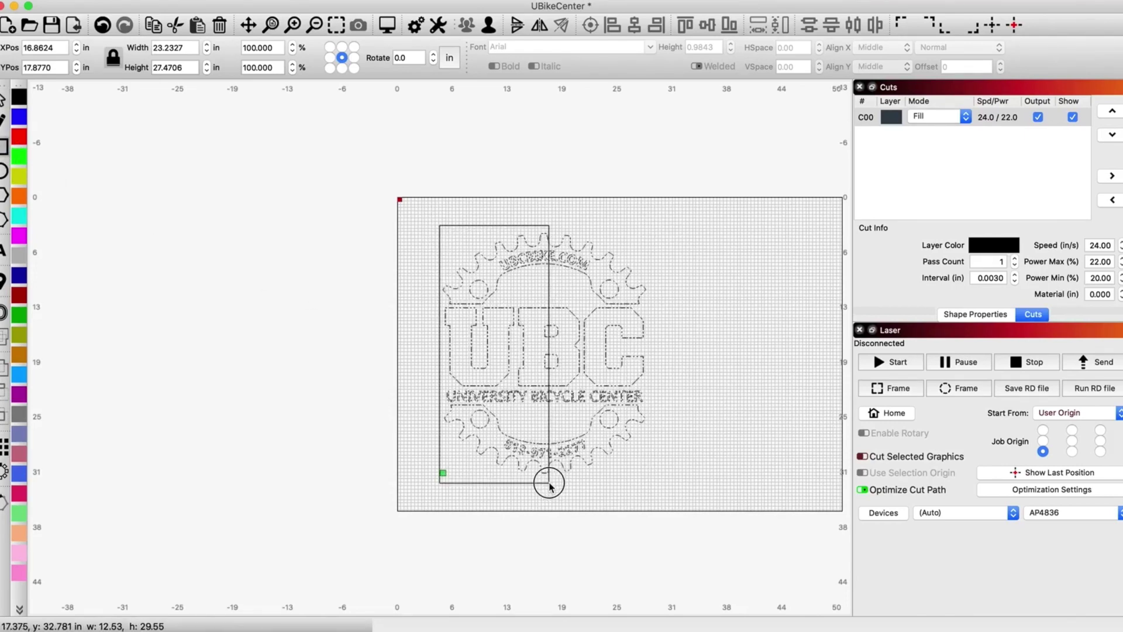
drag(548, 481, 545, 481)
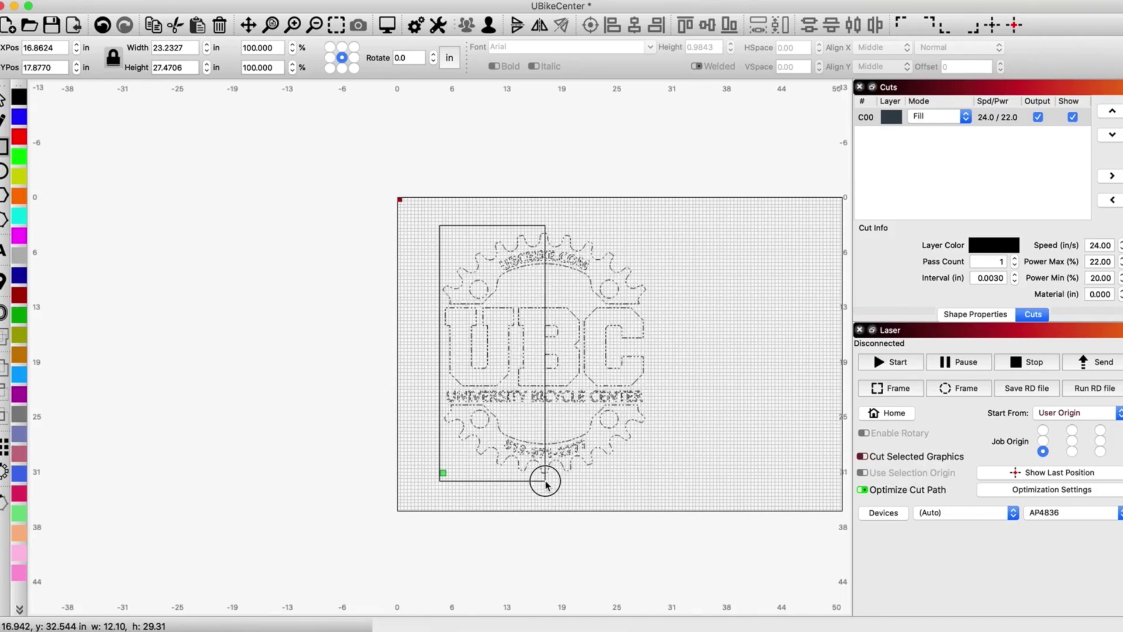
drag(545, 481, 545, 480)
scroll(546, 479, up, 3)
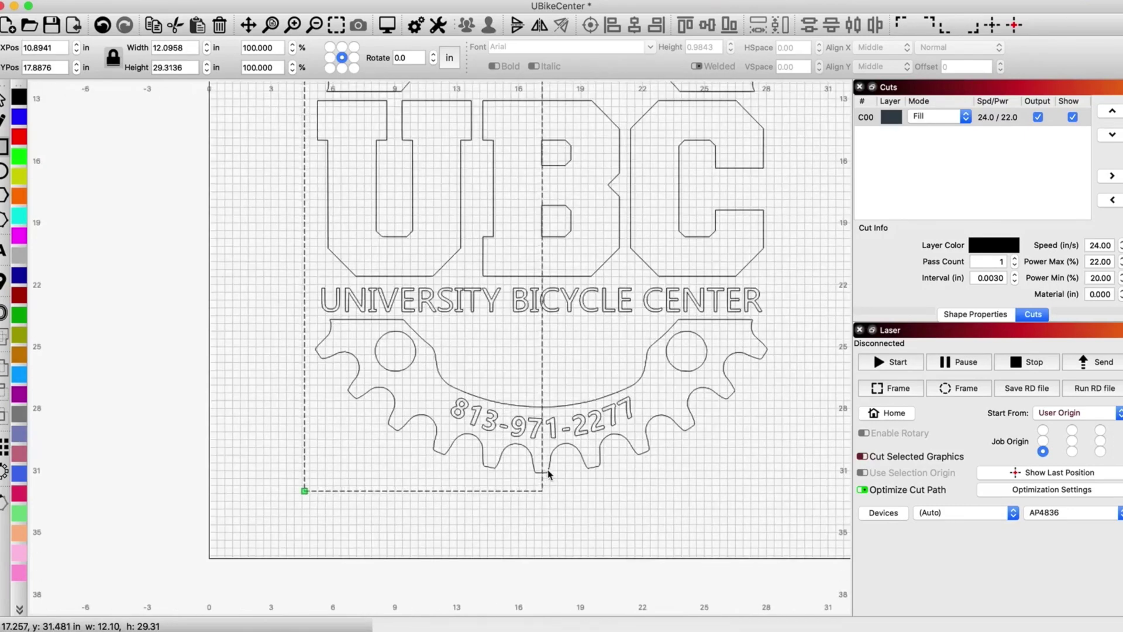
scroll(541, 351, down, 5)
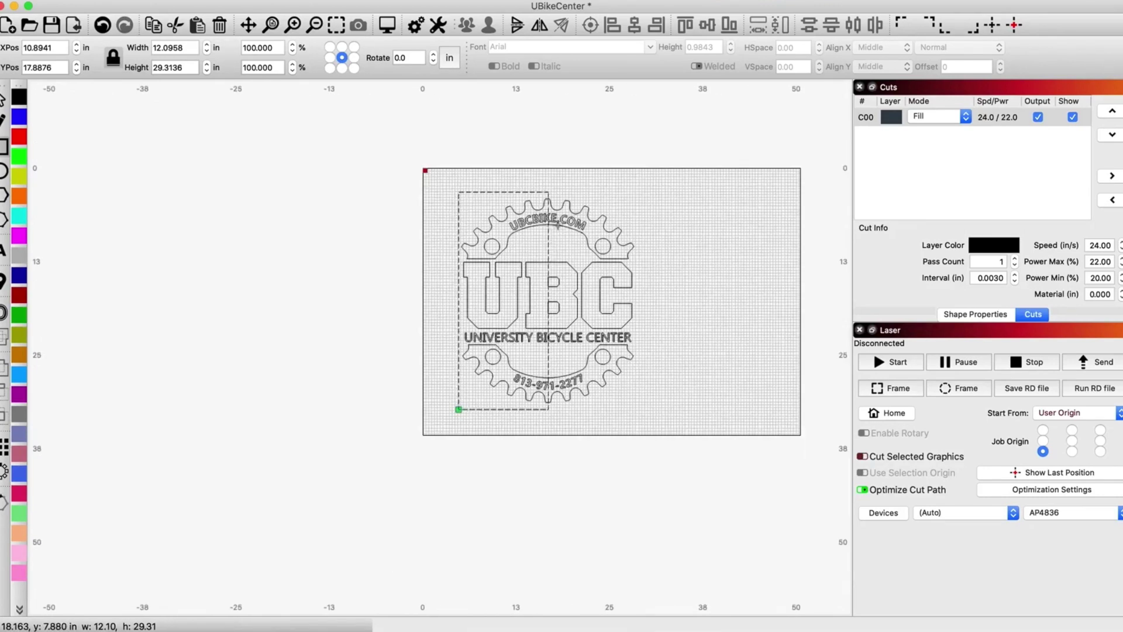
scroll(535, 195, up, 3)
Select the half-width box, then the grouped logo.
click(2, 98)
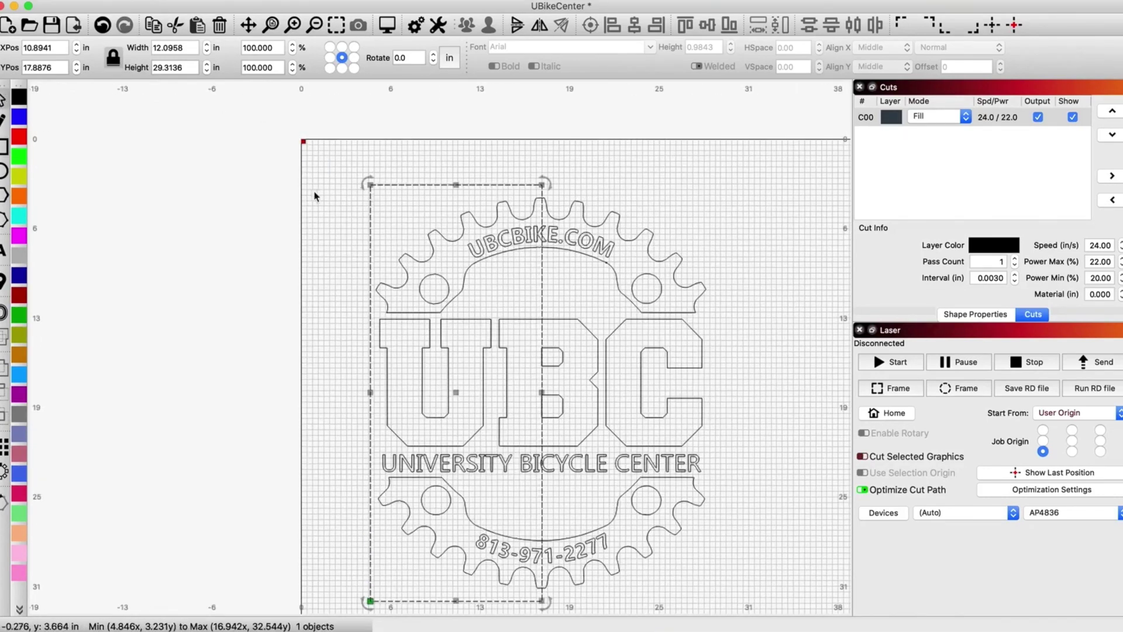
scroll(541, 195, up, 5)
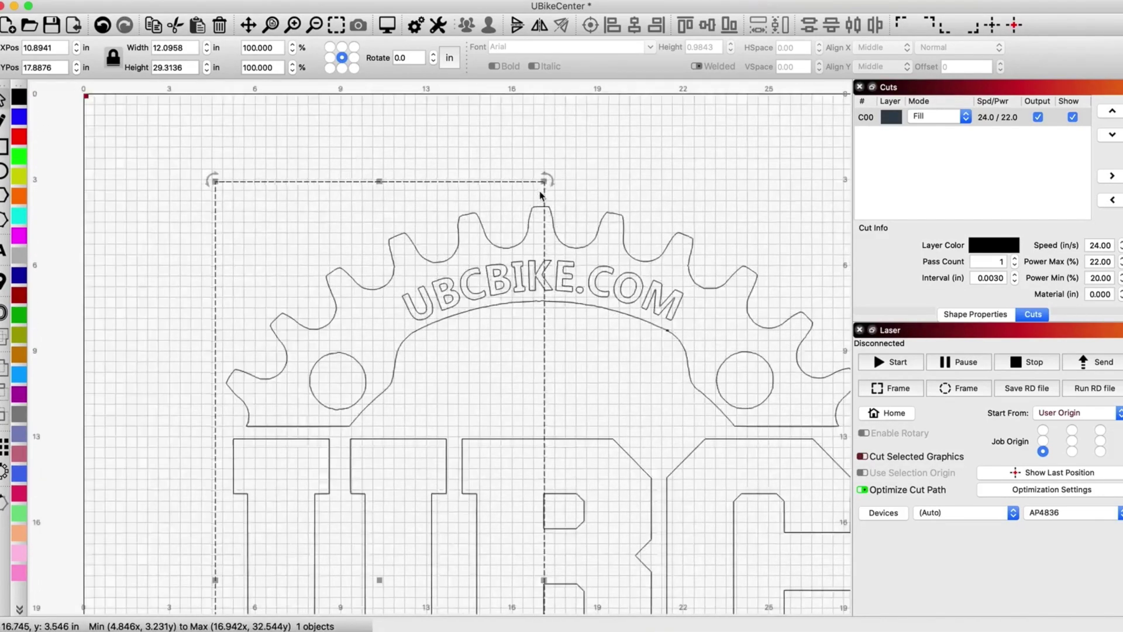
click(565, 241)
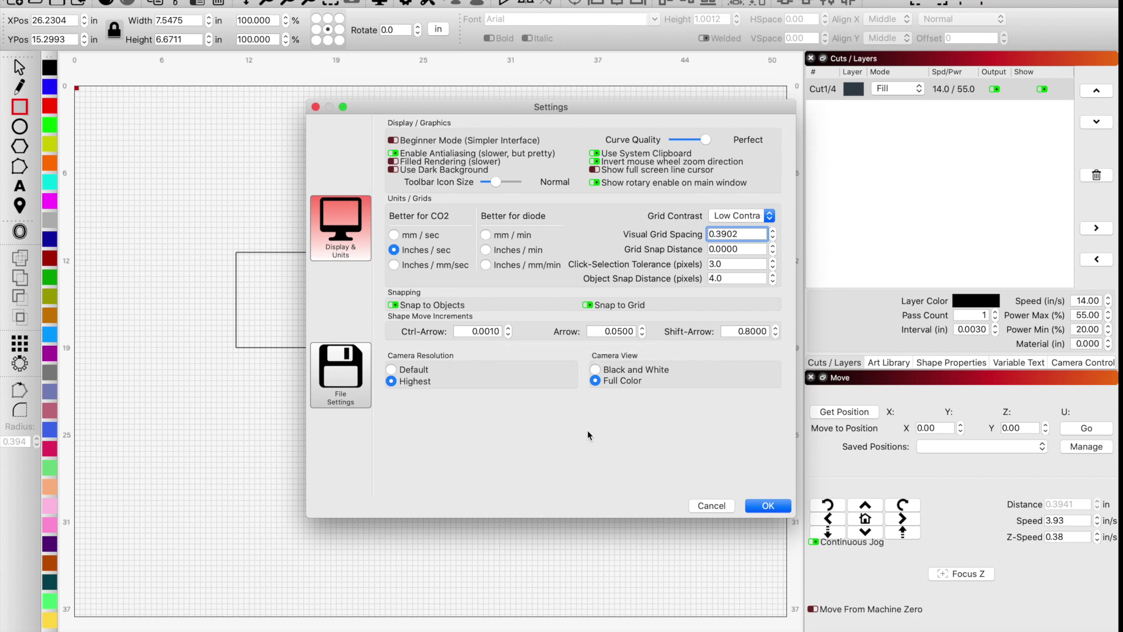
Accept the Settings with shape move increments 0.0010, 0.0500 and 0.8000 in and close them.
click(780, 511)
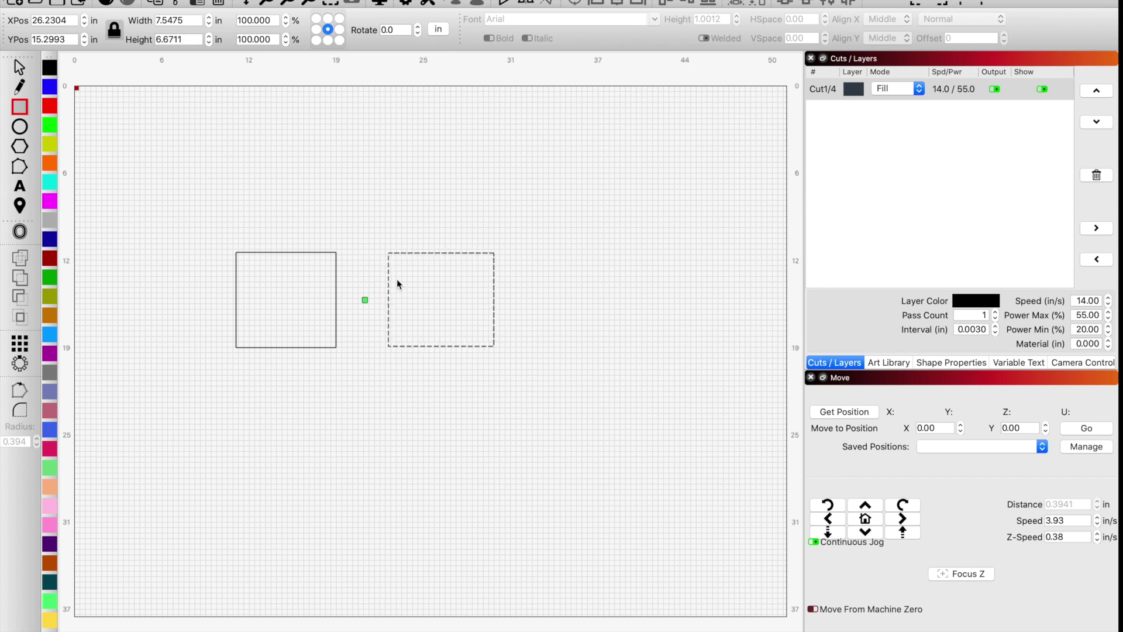
Nudge the second box left to XPos 23.3784, leaving a narrow gap beside the solid box.
key(Left)
key(Left)
key(Left)
key(Left)
key(Left)
key(Left)
key(Left)
key(Left)
key(Left)
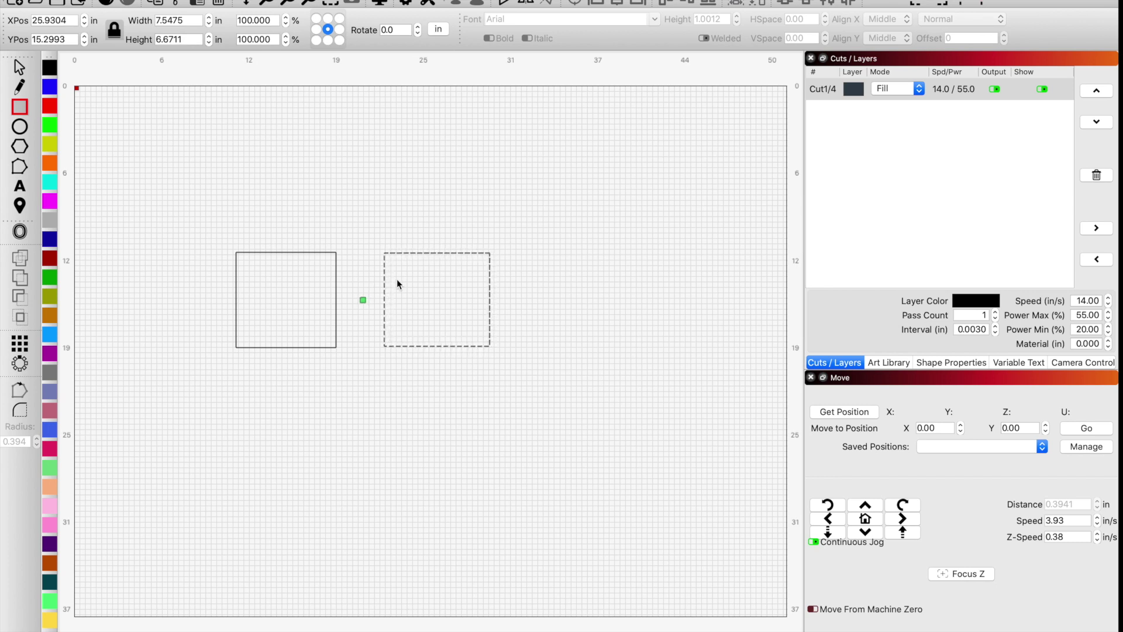
key(Left)
key(Left)
key(Left)
key(Left)
key(Left)
key(Left)
key(Left)
key(Left)
key(Left)
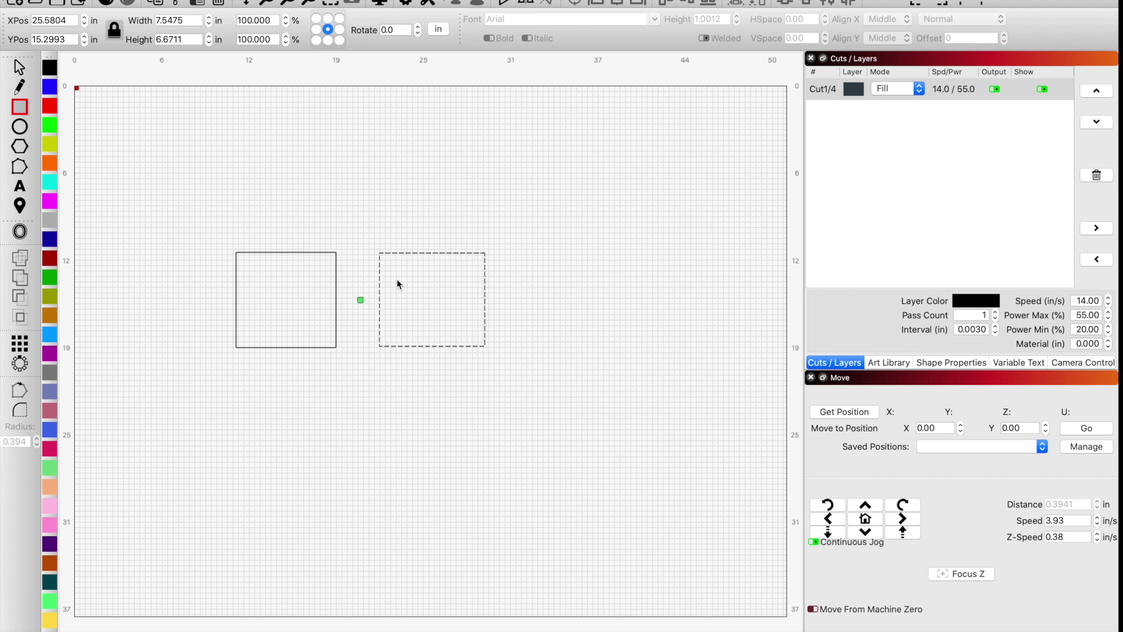
key(Left)
key(Left)
key(Left)
key(Left)
key(Left)
key(Left)
key(Left)
key(Left)
key(Left)
key(Left)
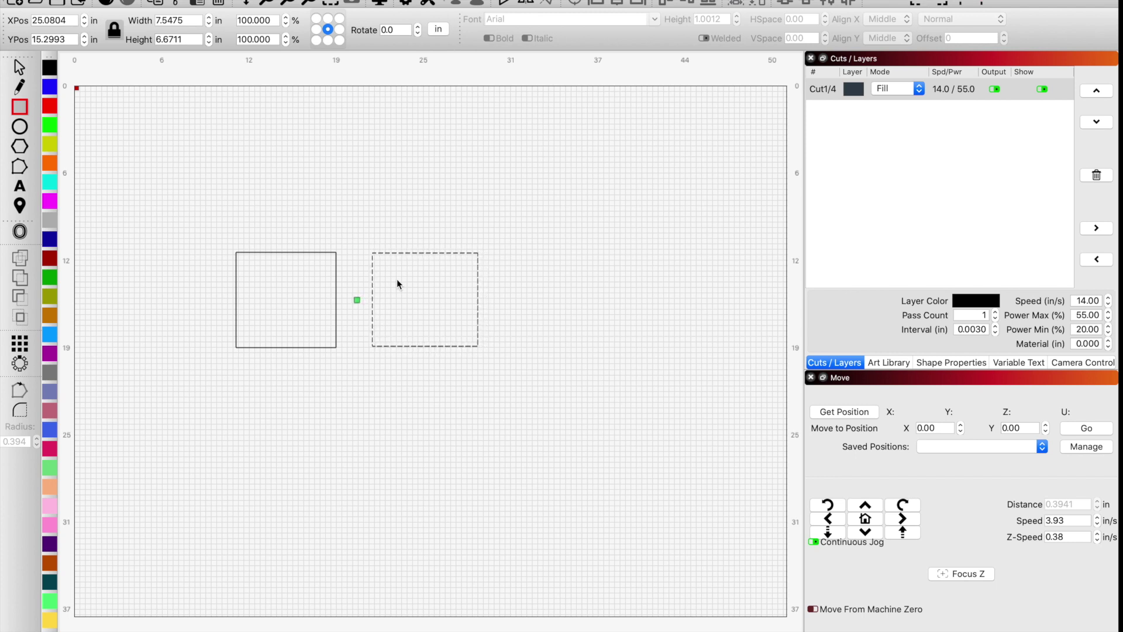
key(Left)
key(Left)
key(Left)
key(Left)
key(Left)
key(Left)
key(Left)
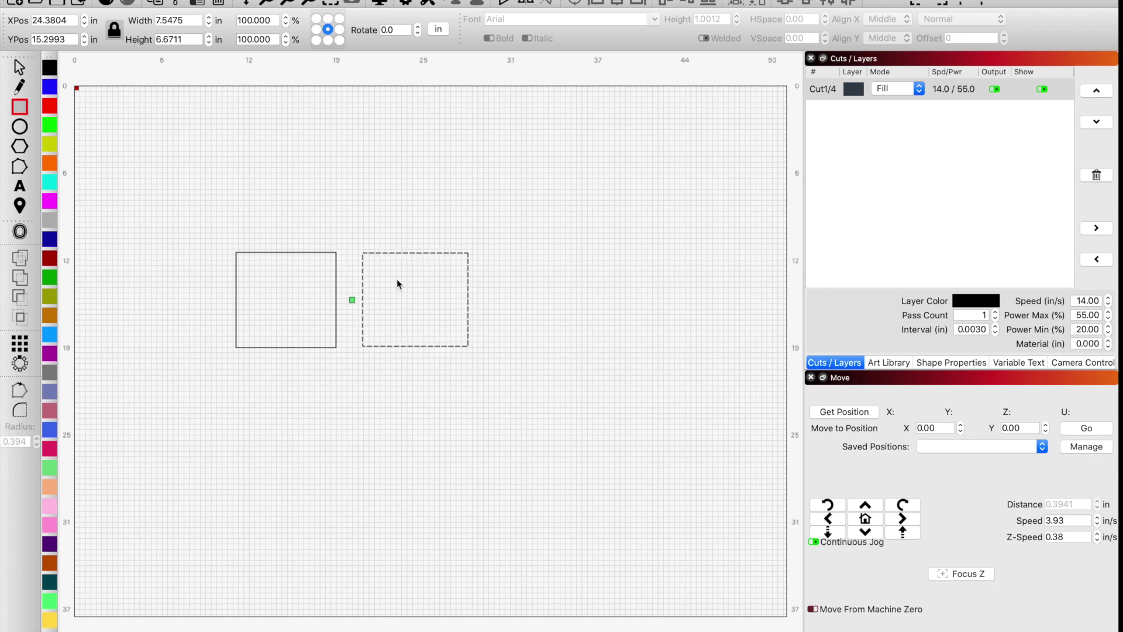
key(shift+Left)
key(shift+Left)
key(shift+Left)
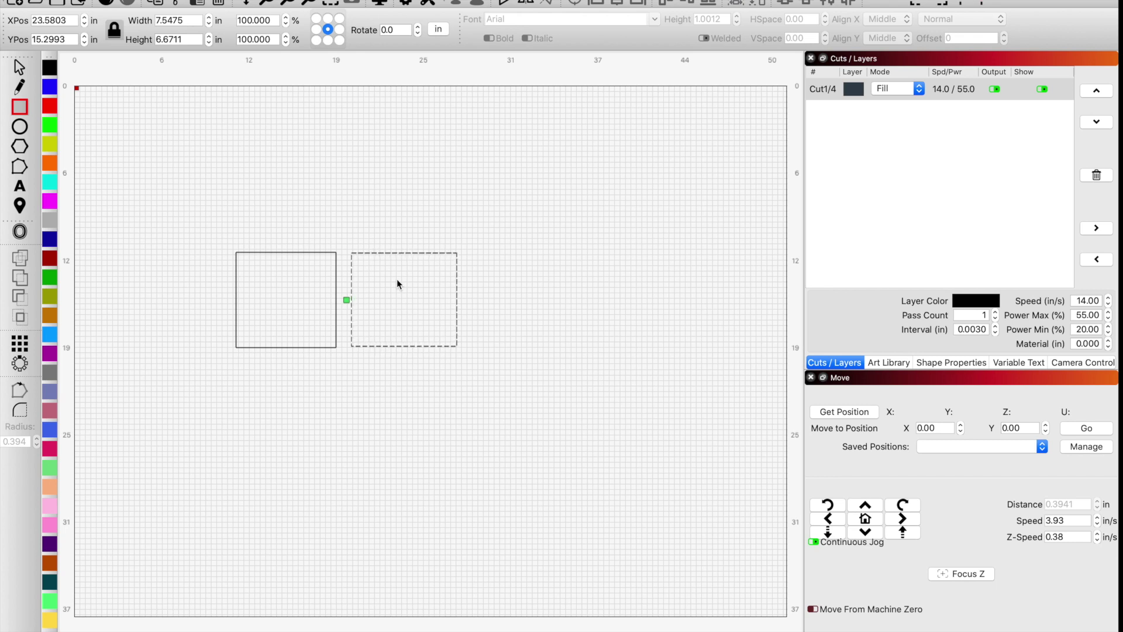
key(shift+Left)
key(shift+Left)
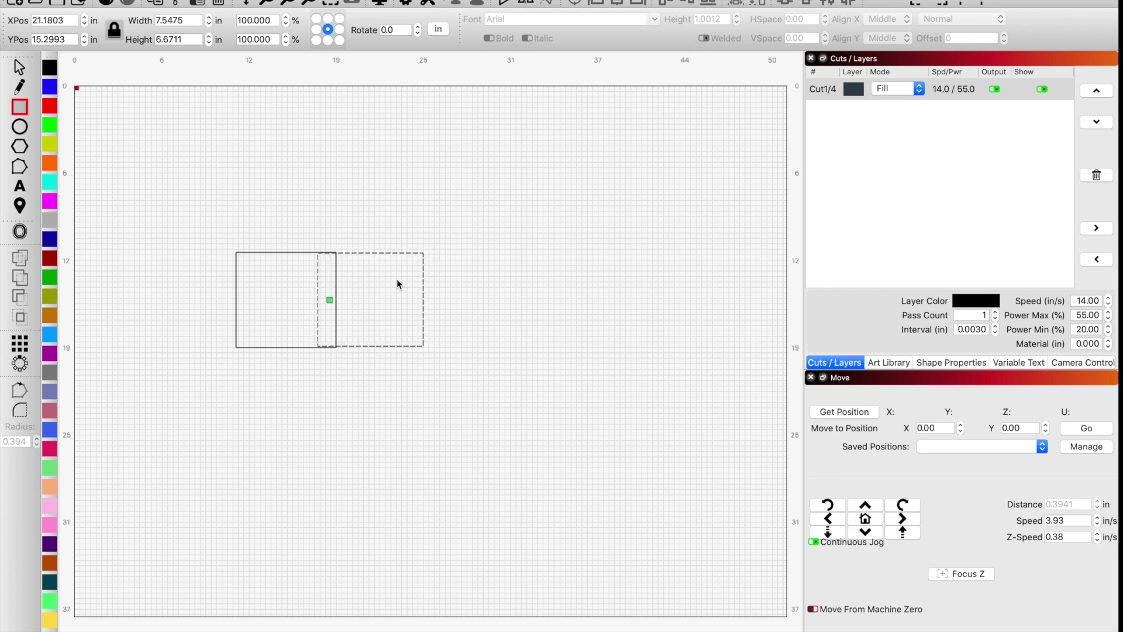
key(shift+Right)
key(shift+Right)
key(shift+Right)
key(shift+Right)
key(shift+Right)
key(shift+Right)
key(shift+Right)
key(shift+Right)
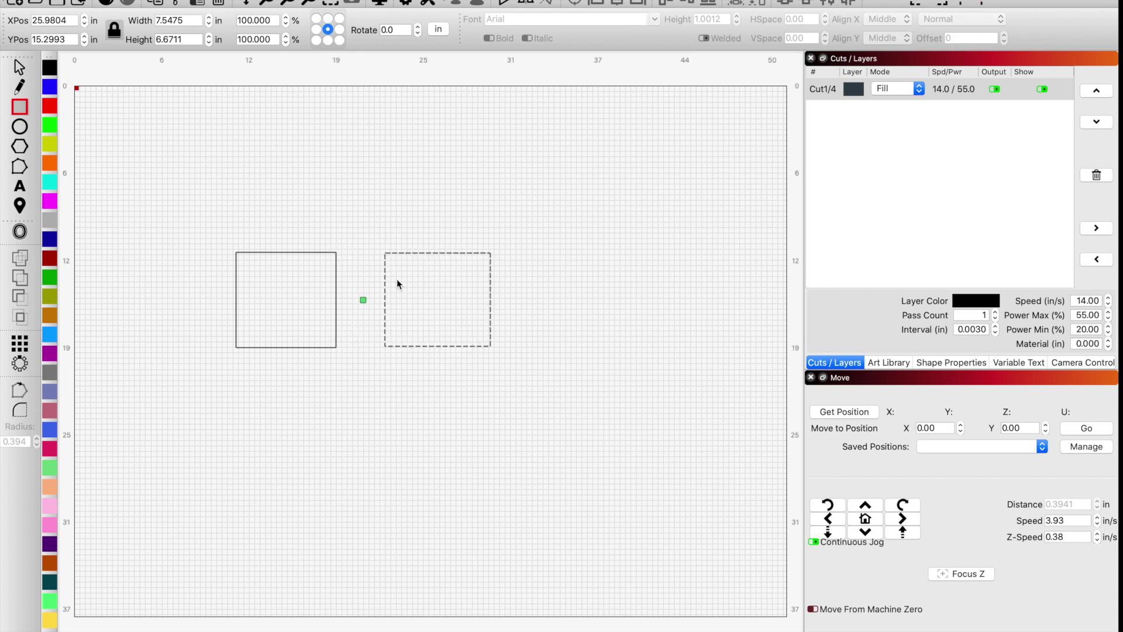
key(shift+Left)
key(shift+Left)
key(shift+Left)
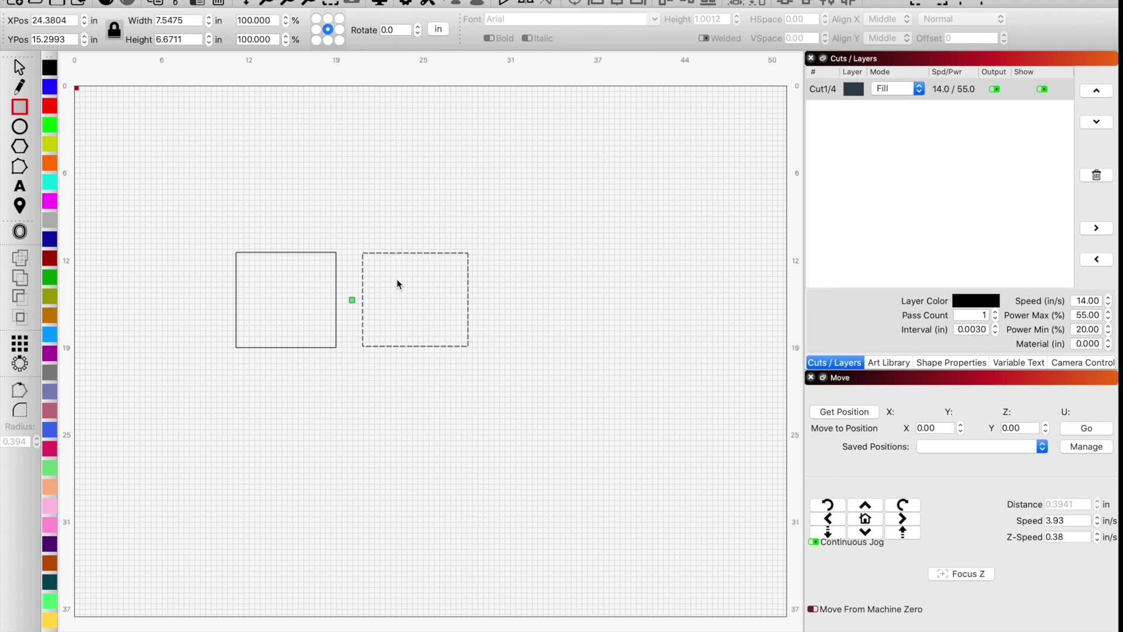
key(shift+Left)
key(shift+Left)
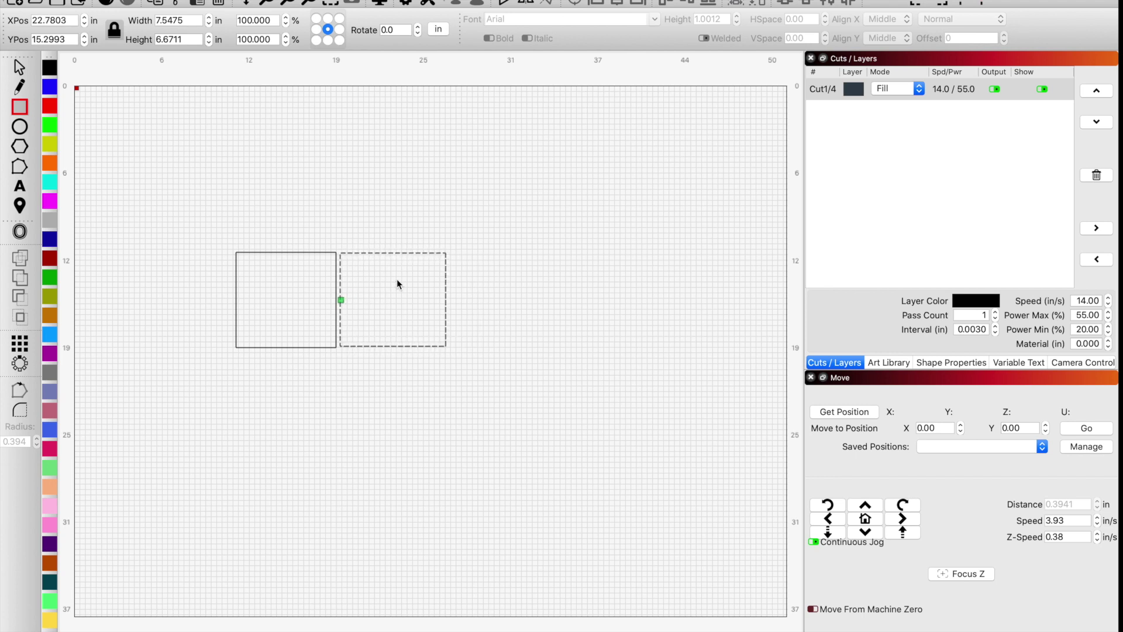
key(Right)
key(Right)
key(Right)
key(Right)
key(Right)
key(Right)
key(Right)
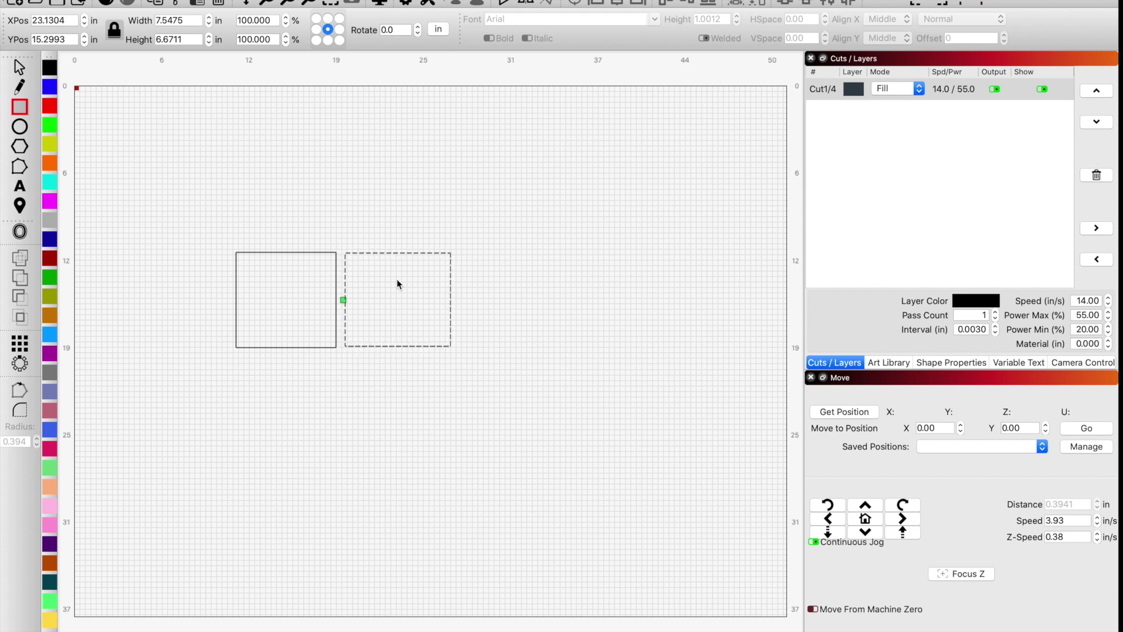
key(Right)
key(Right)
key(Right)
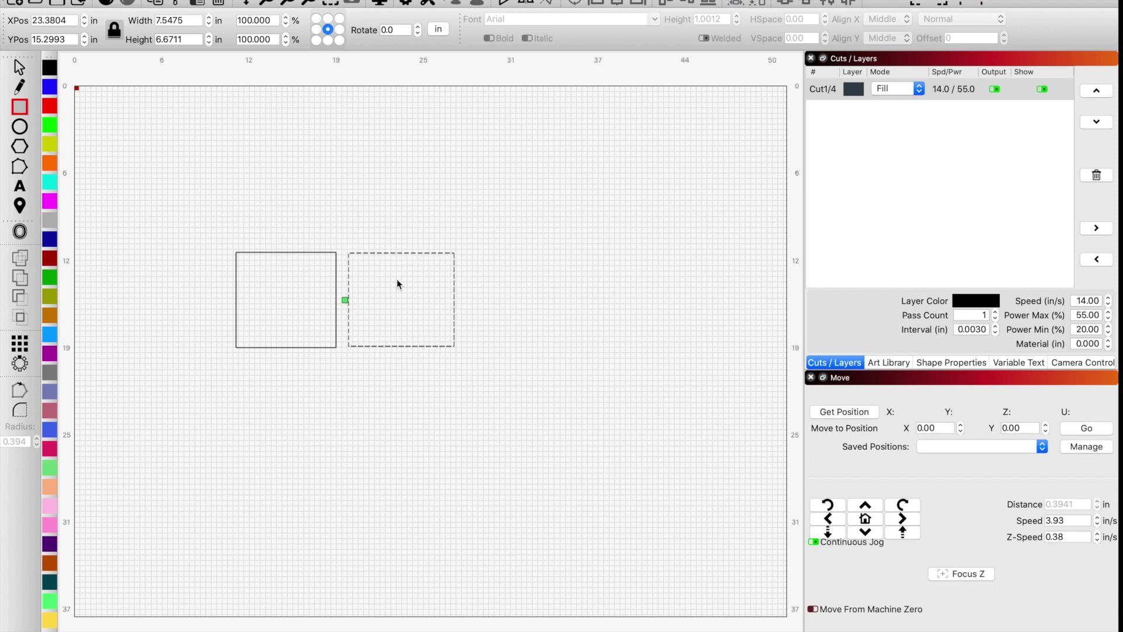
key(Left)
scroll(341, 293, up, 5)
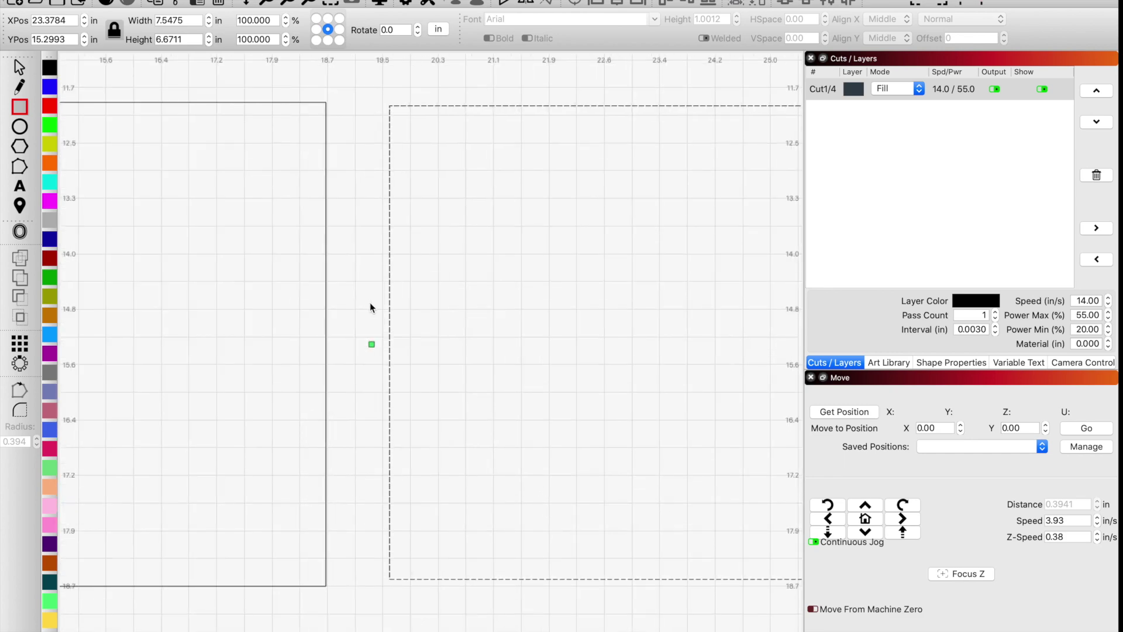
Nudge the half-width box left and up to about X 22.48 and Y 15.26 in.
scroll(412, 289, up, 2)
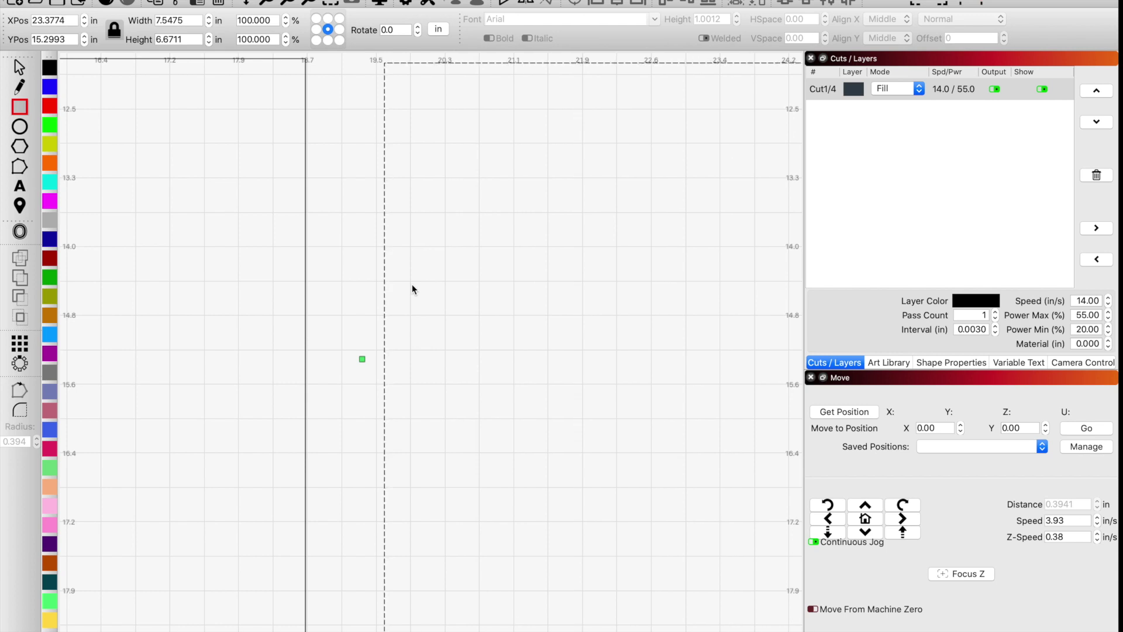
key(Left)
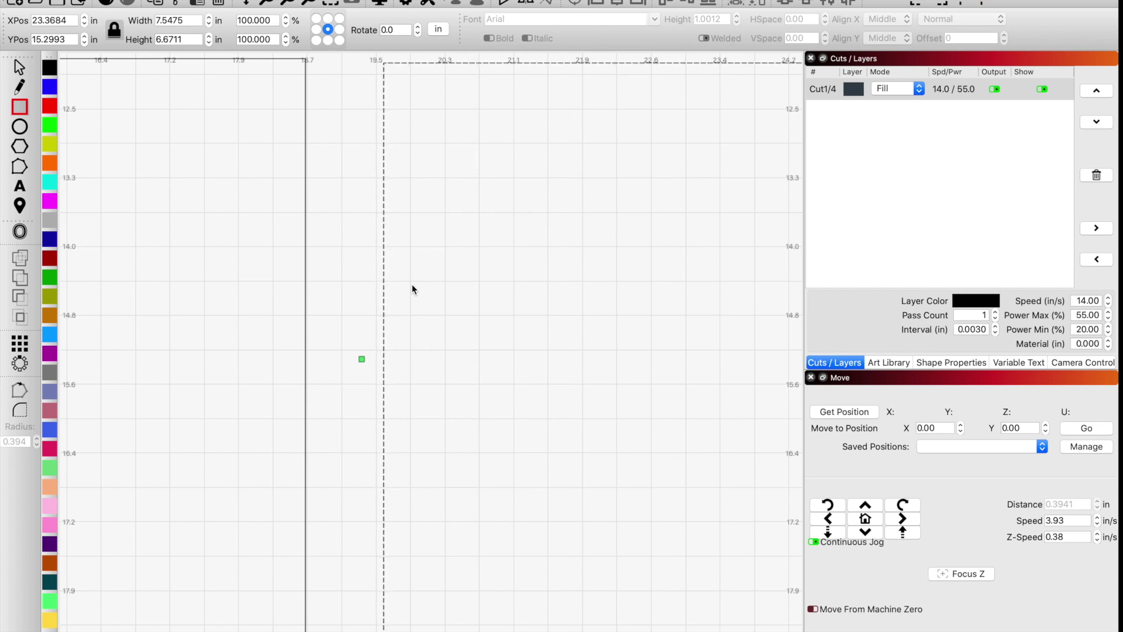
key(Left)
key(Left)
key(Left)
key(Left)
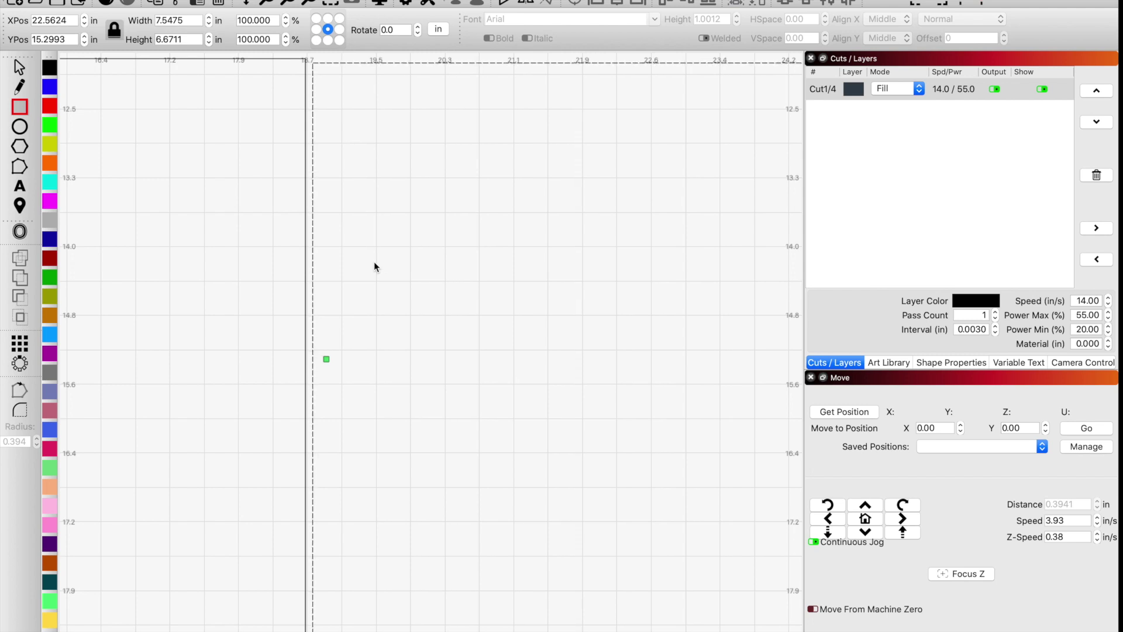
key(Left)
key(Left)
key(Left)
key(Left)
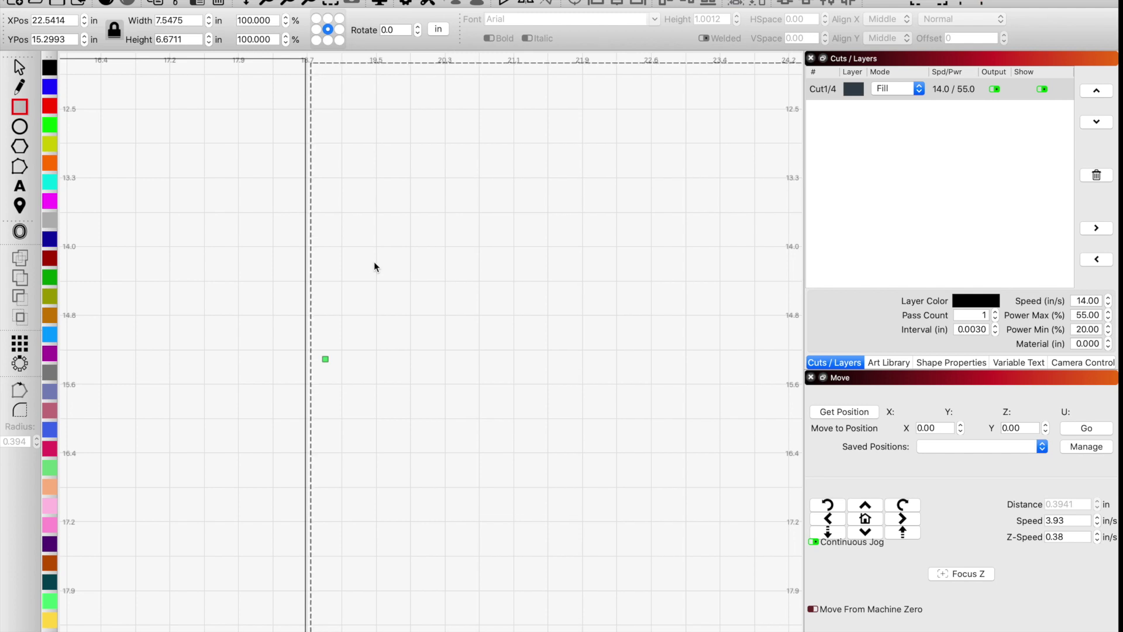
key(Left)
key(Left)
key(Left)
key(Left)
key(Left)
key(Left)
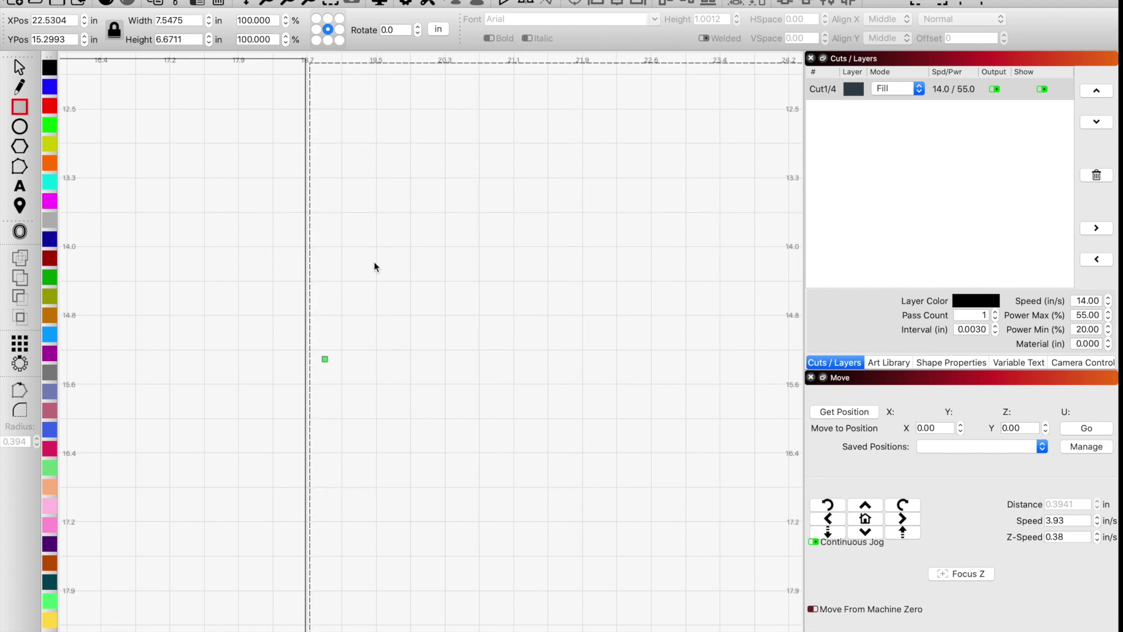
key(Left)
key(Left)
key(Left)
key(Left)
key(Left)
key(Left)
key(Left)
key(Left)
key(Left)
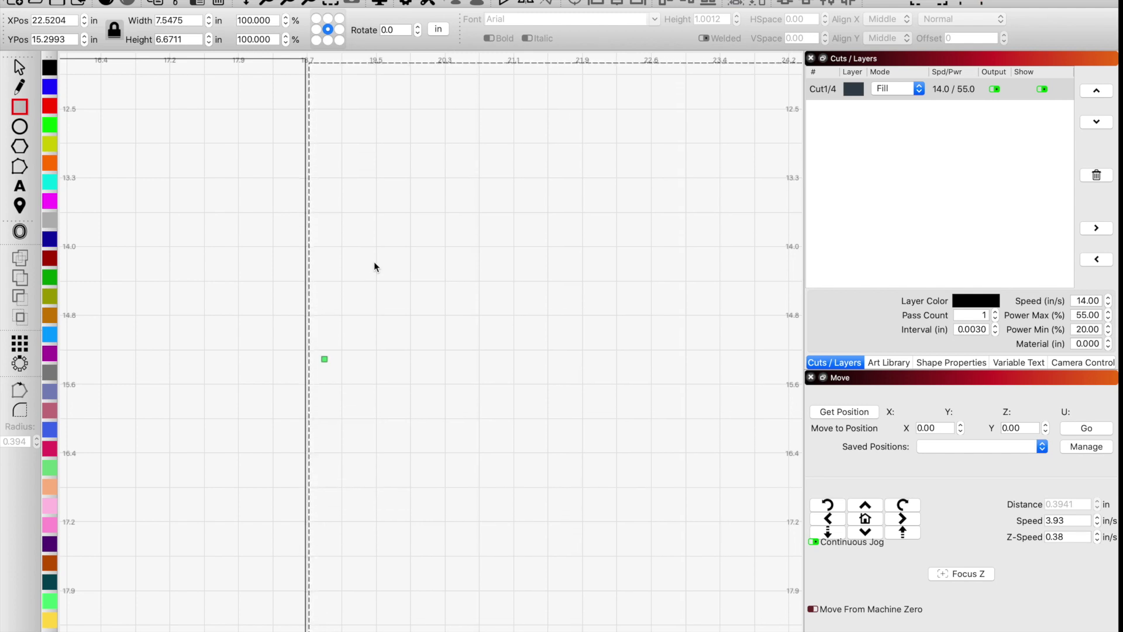
key(Left)
key(Left)
key(Left)
key(Left)
key(Left)
key(Left)
key(Left)
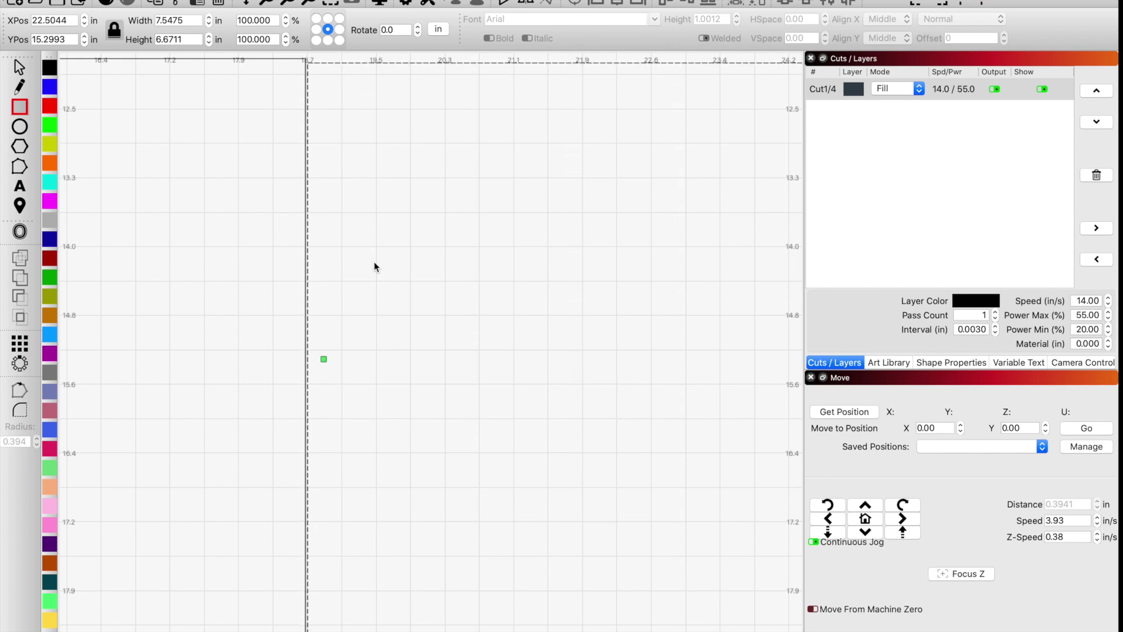
key(Left)
key(Left)
key(Left)
key(Left)
key(Left)
key(Left)
key(Left)
key(Left)
key(Left)
key(Left)
key(Left)
key(Left)
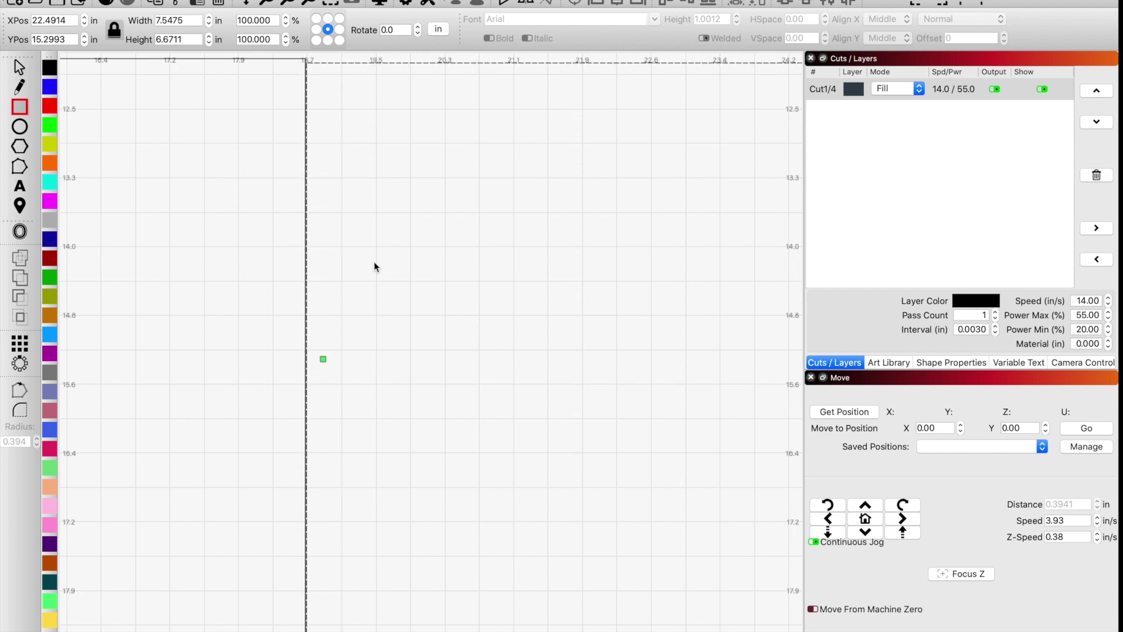
key(Left)
key(Left)
key(Left)
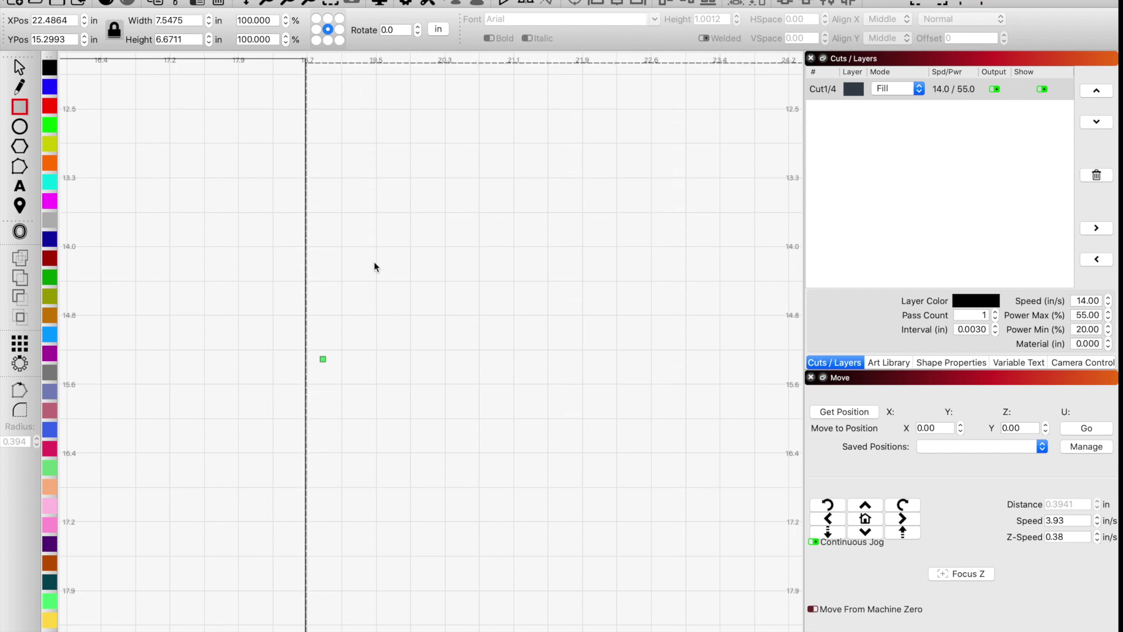
key(Left)
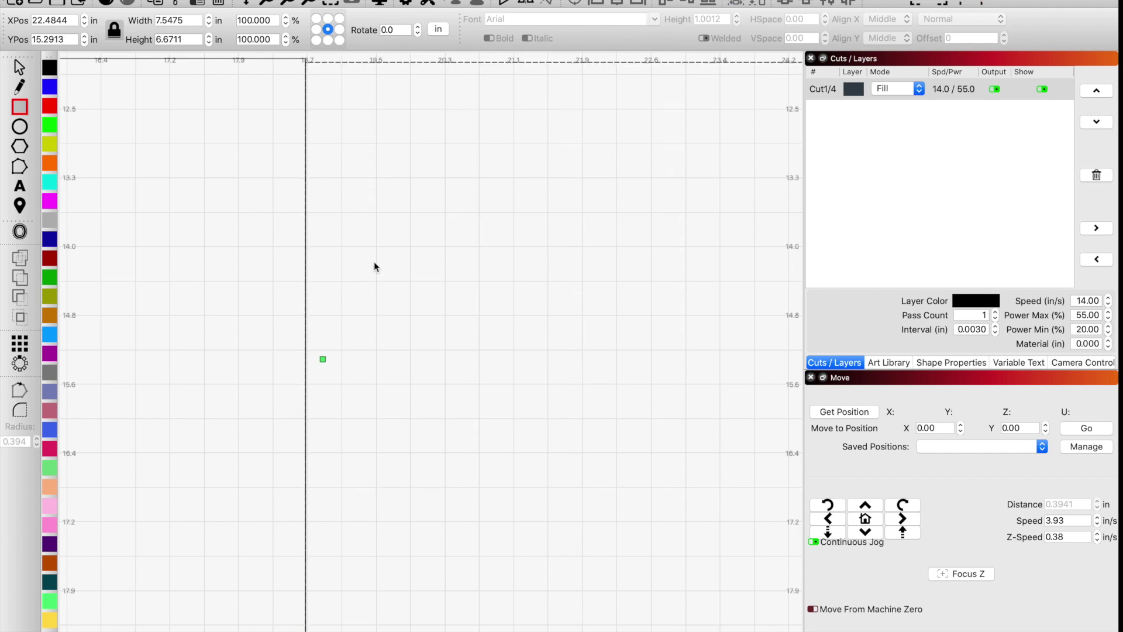
key(Up)
key(Up)
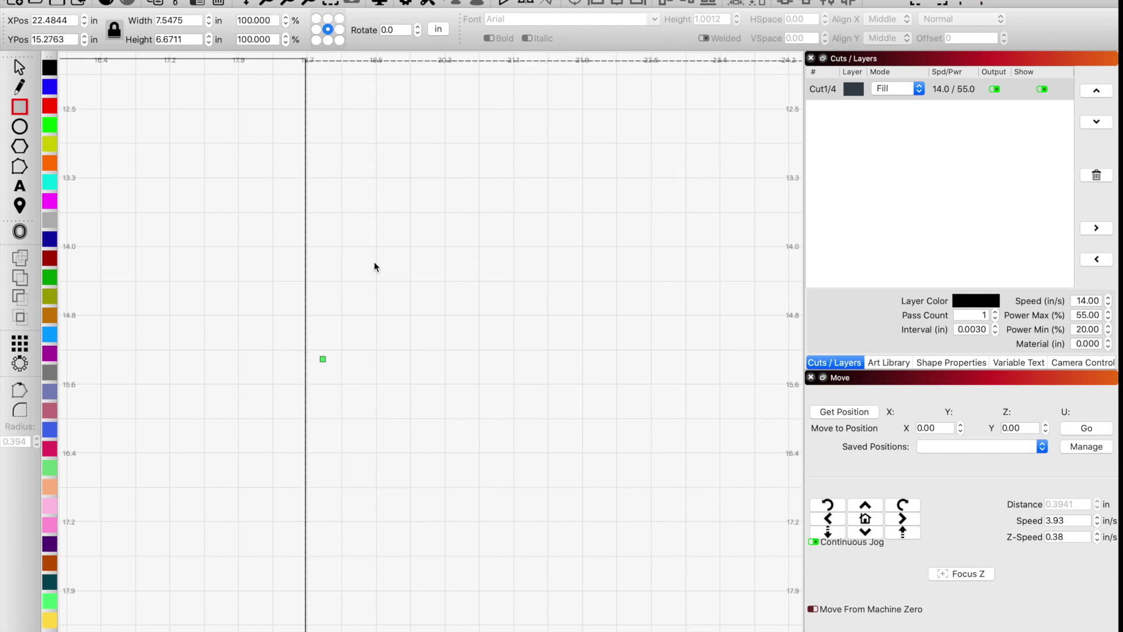
key(Up)
key(Up)
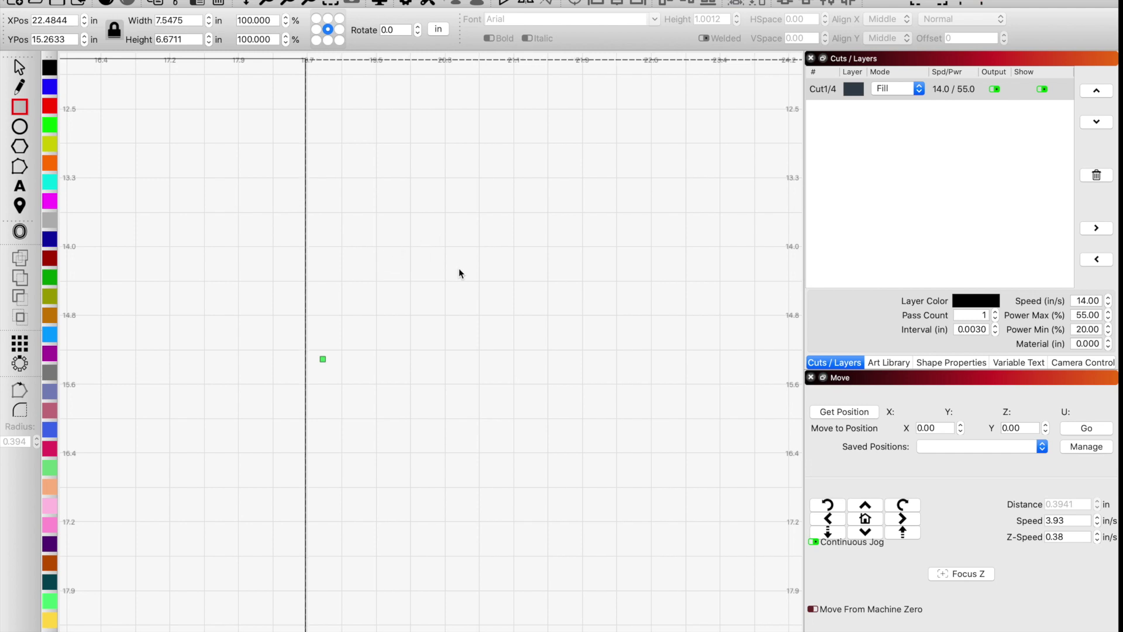
click(406, 3)
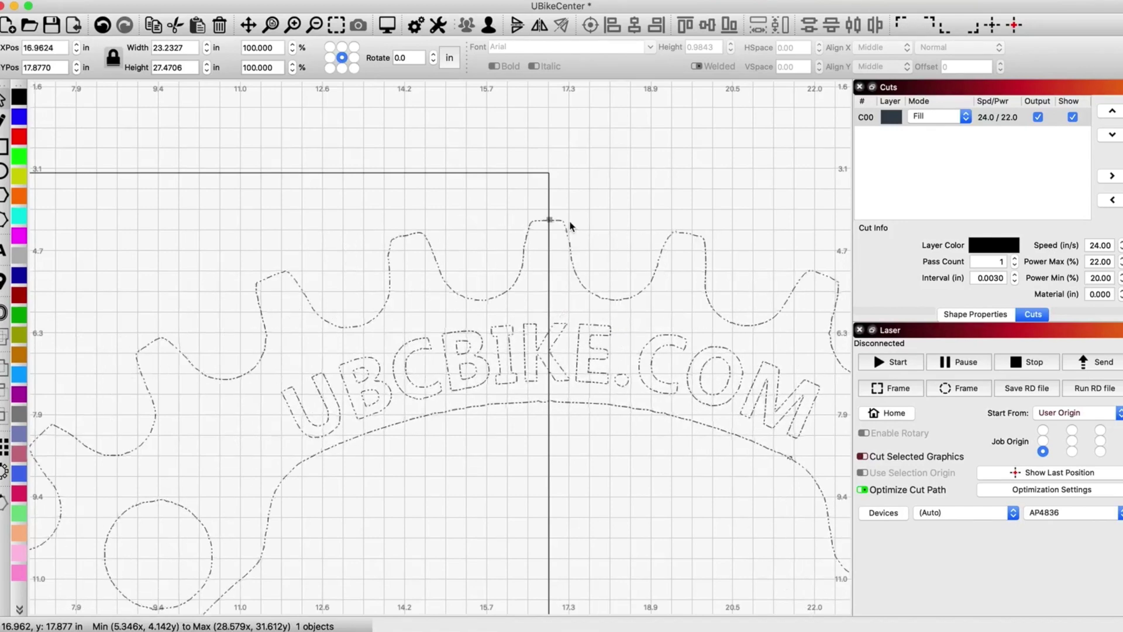
Nudge the logo left to XPos 16.9504 so its centre sits on the box's right edge.
key(Left)
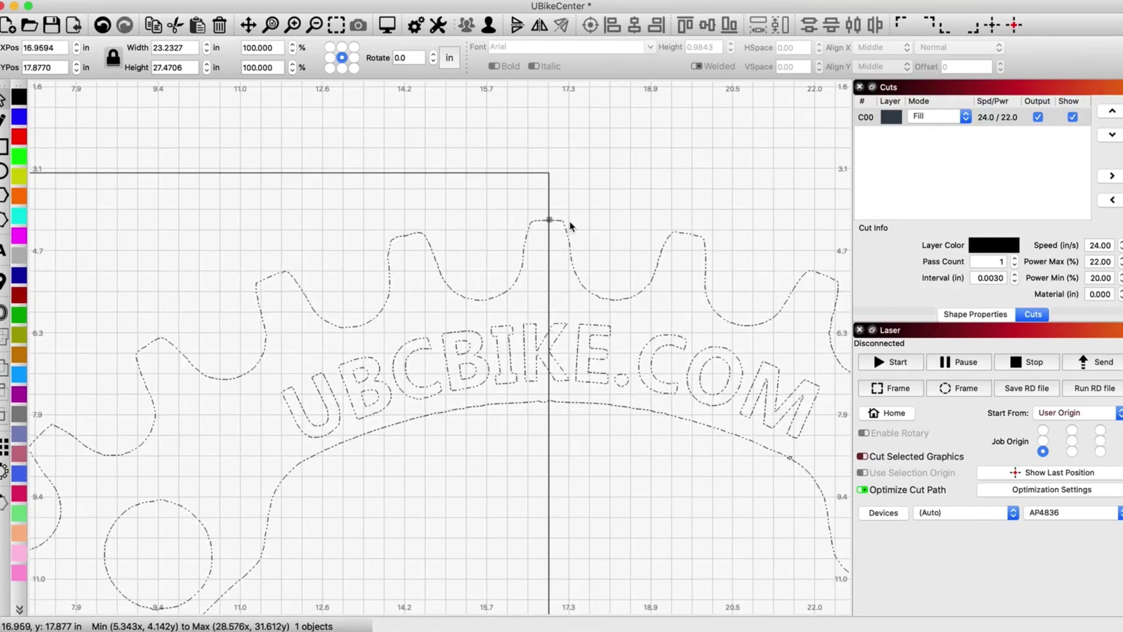
key(Left)
key(Left)
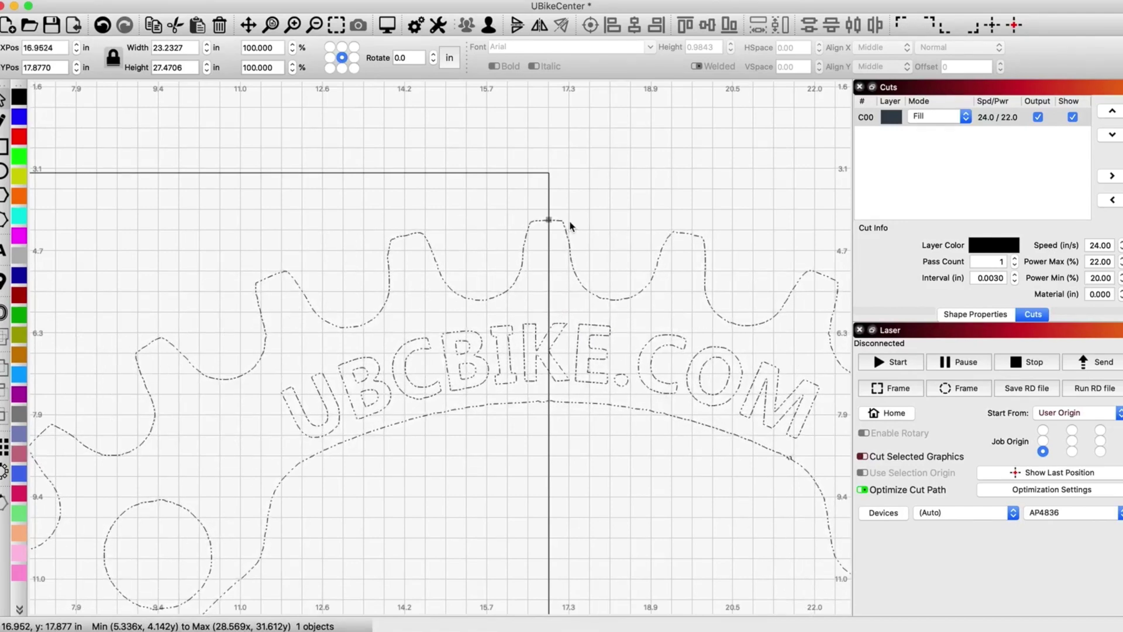
key(Left)
click(607, 222)
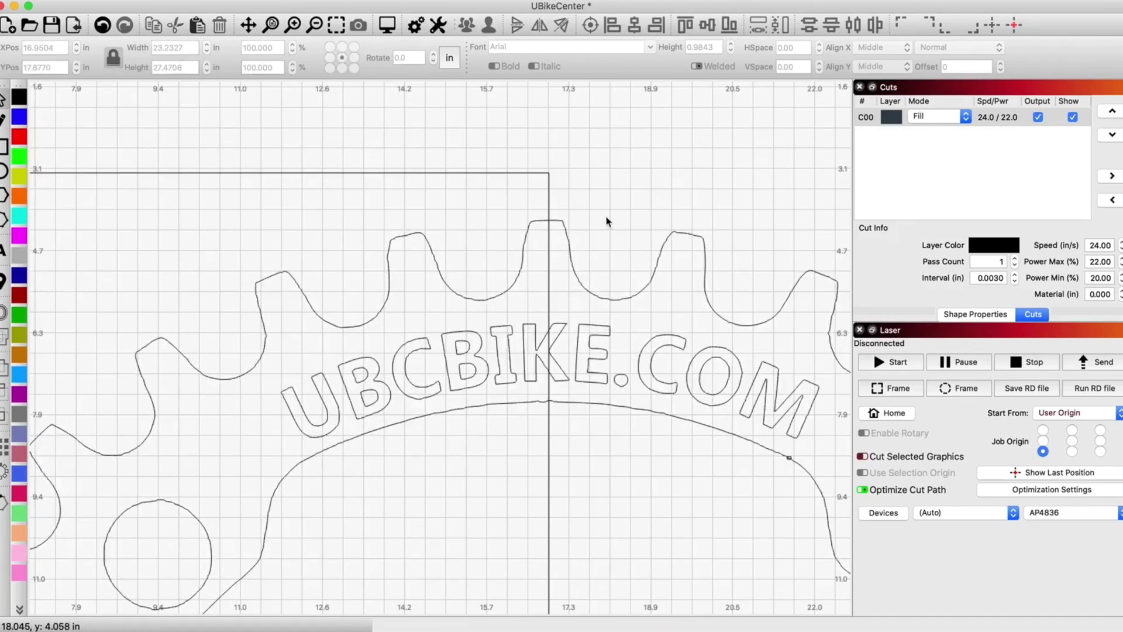
scroll(607, 221, down, 10)
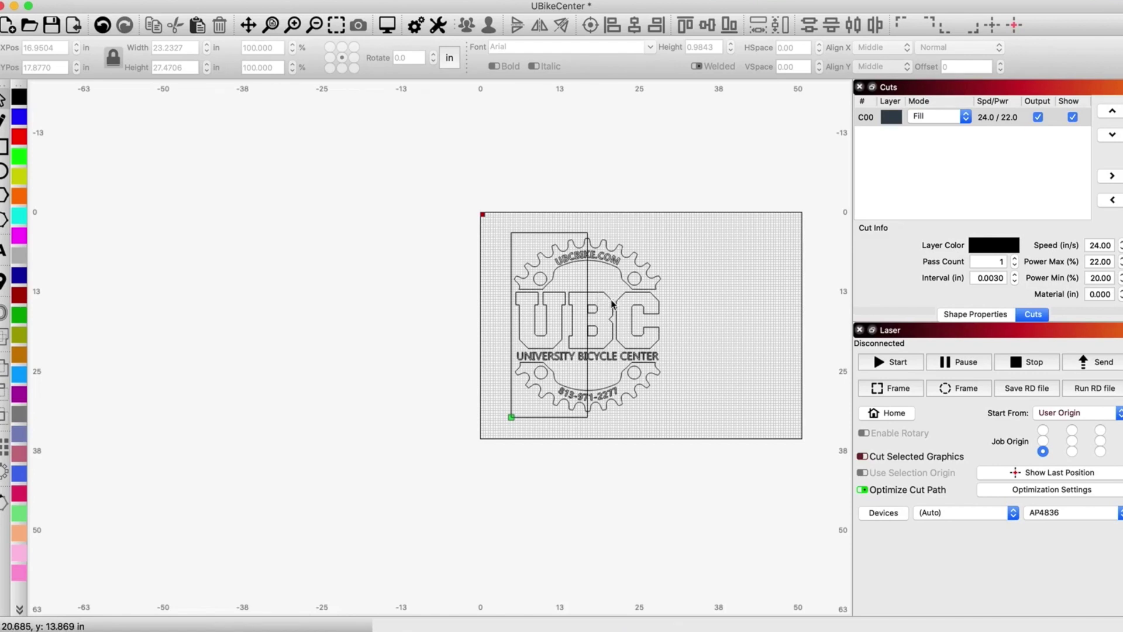
Subtract the half-width box from the logo as a test, then undo to restore the full logo.
click(612, 303)
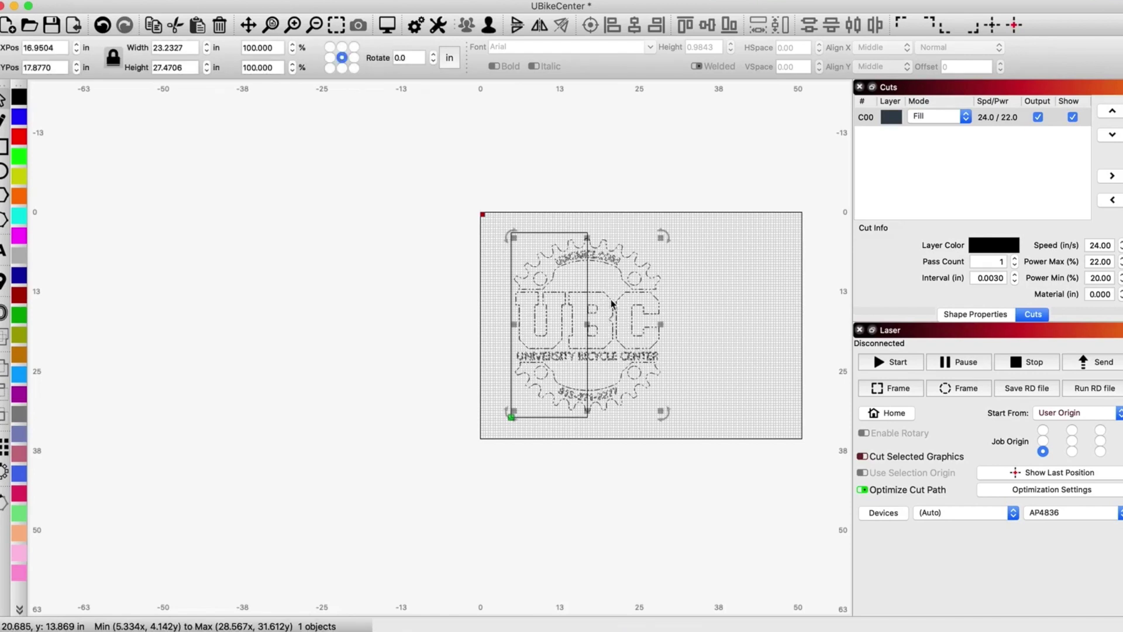
shift+click(588, 387)
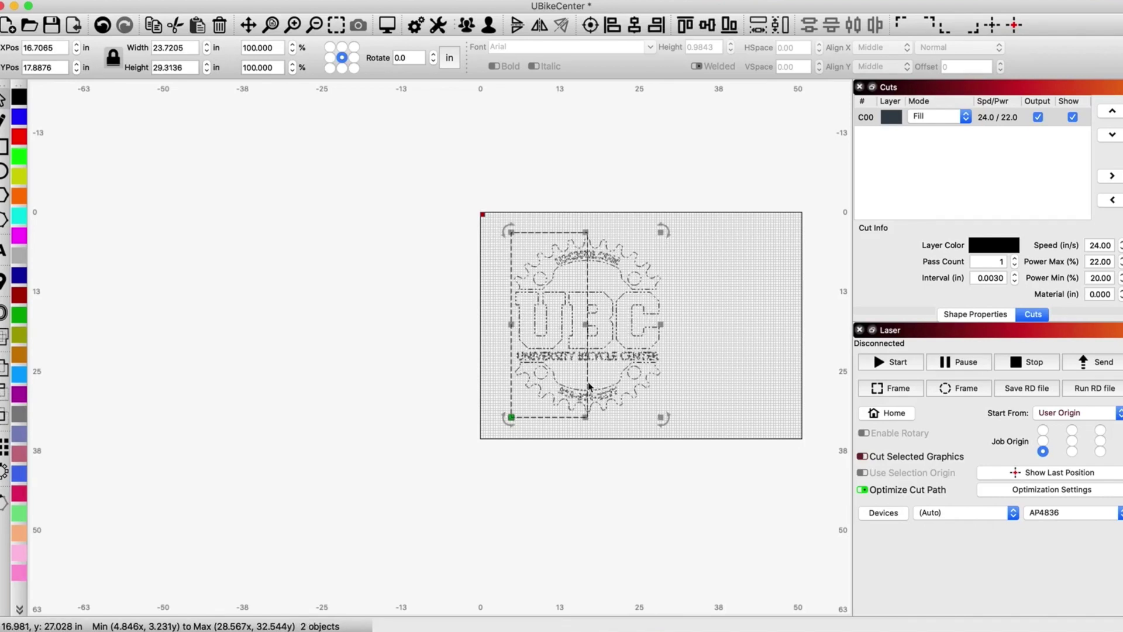
click(2, 390)
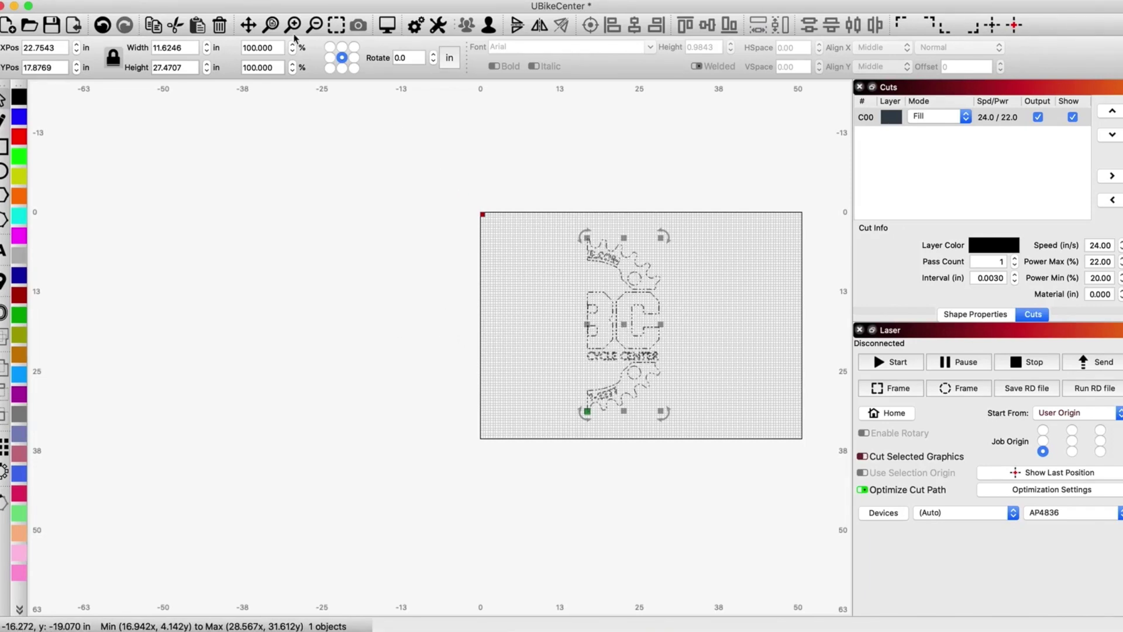
click(103, 25)
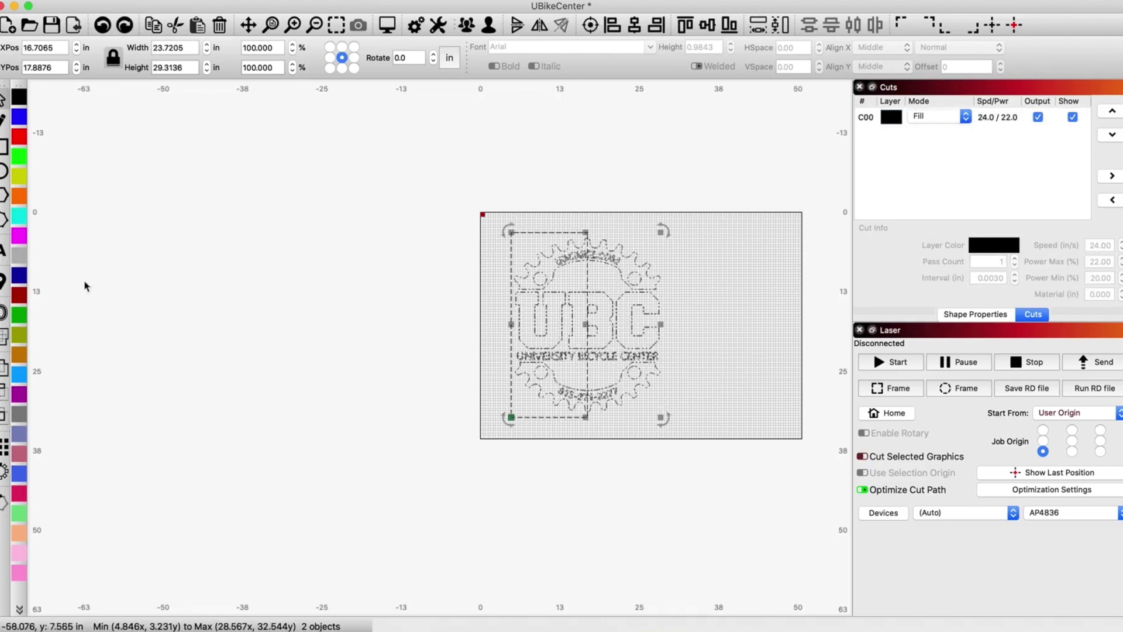
Intersect the logo with the box, keeping the 11.6083 in wide left half with the U.
click(4, 417)
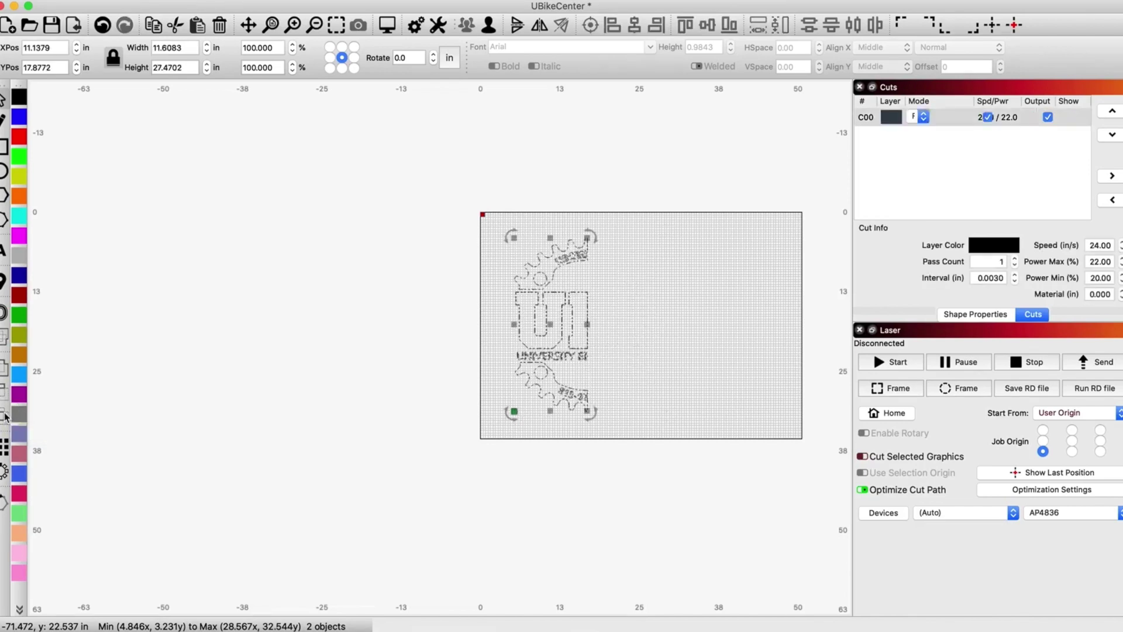
scroll(603, 356, up, 2)
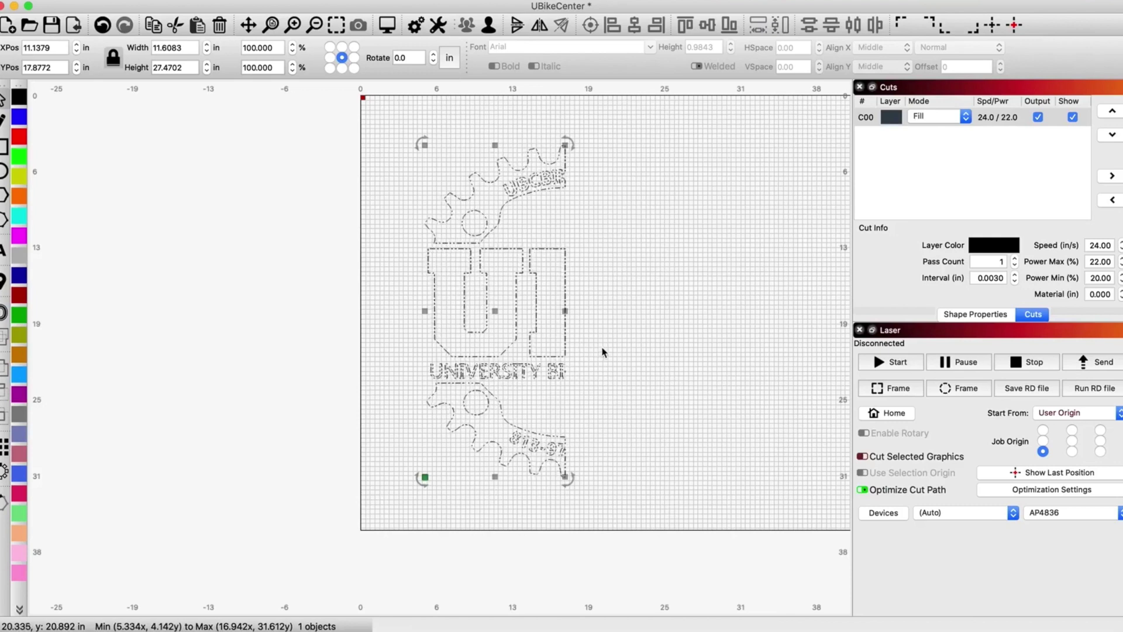
Paste the 11.6246 in right half and butt it against the left half at XPos 22.8579.
key(super+v)
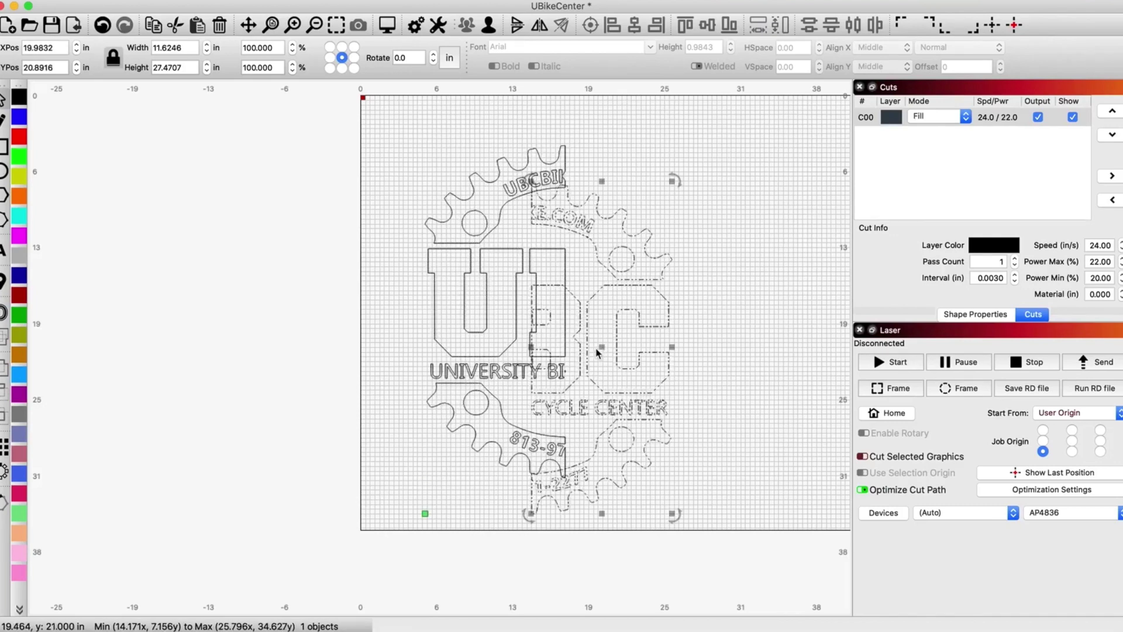
drag(602, 345, 644, 306)
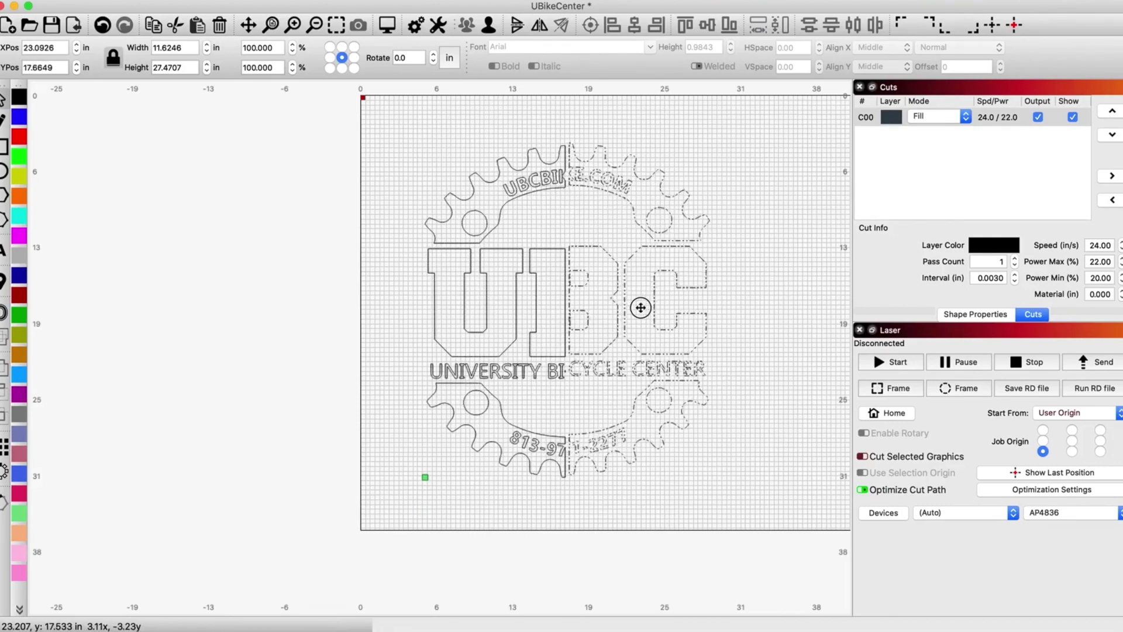
drag(639, 309, 638, 309)
scroll(587, 207, up, 4)
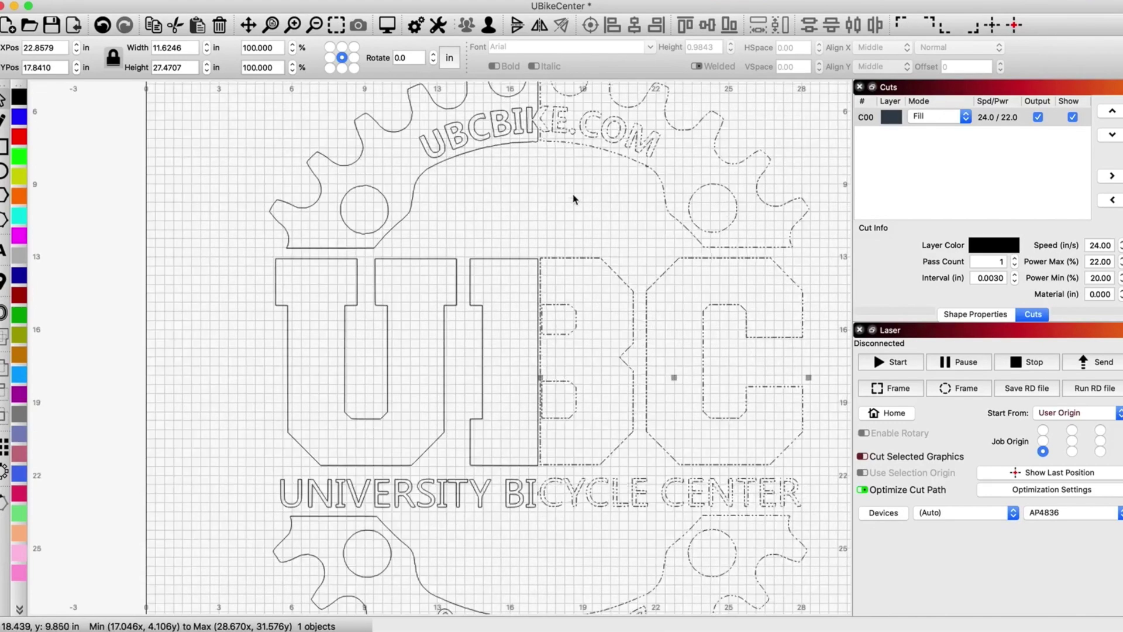
scroll(546, 310, up, 2)
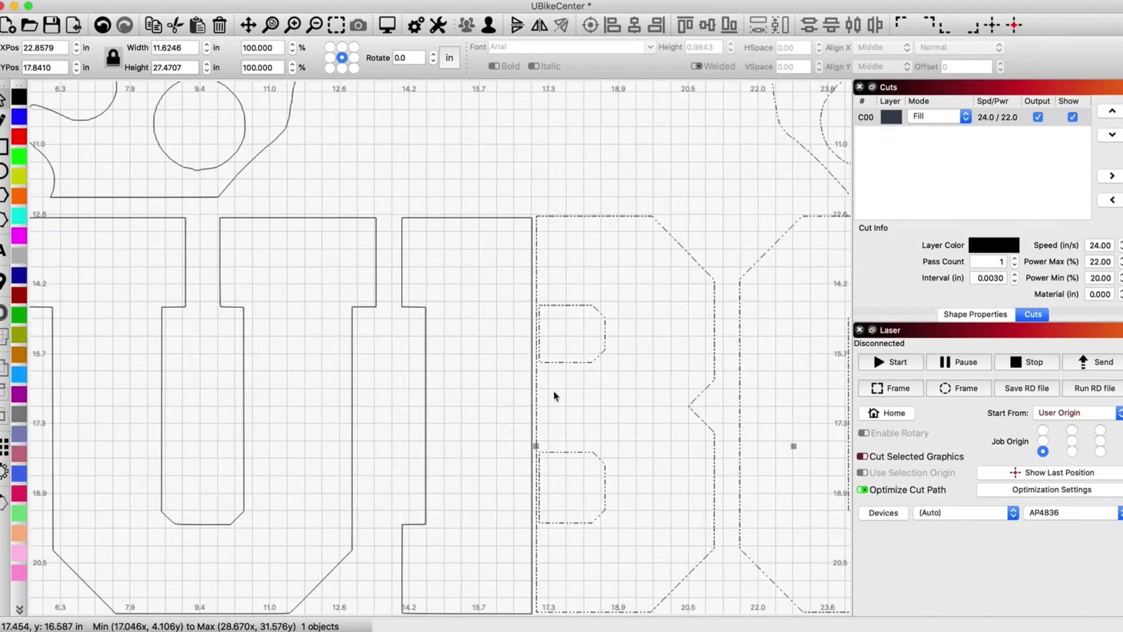
scroll(552, 389, down, 5)
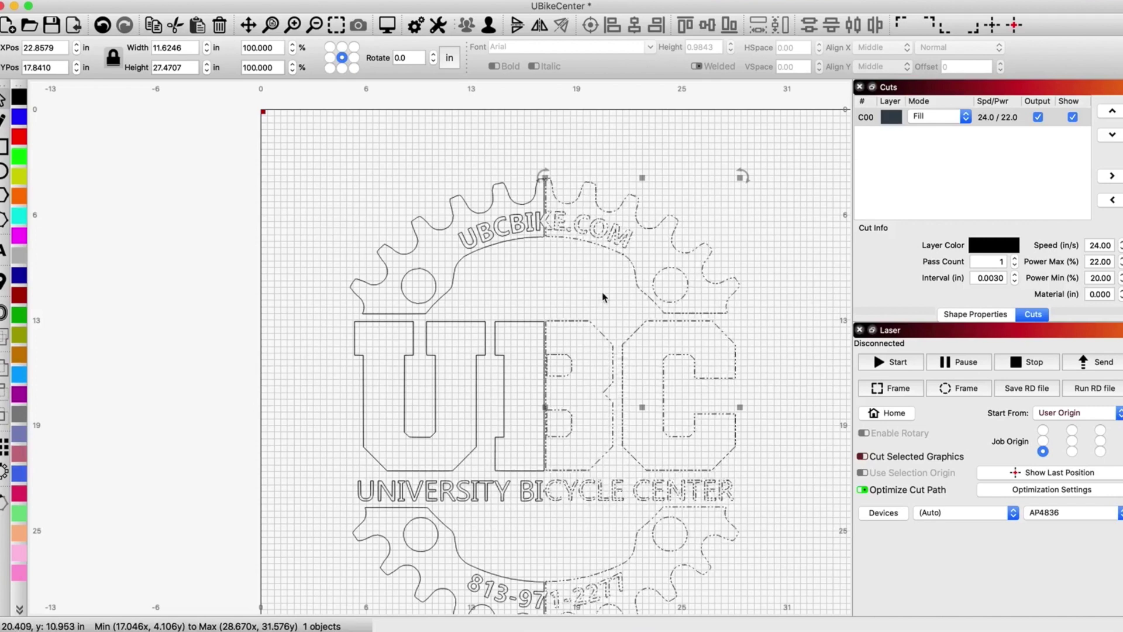
scroll(703, 309, down, 4)
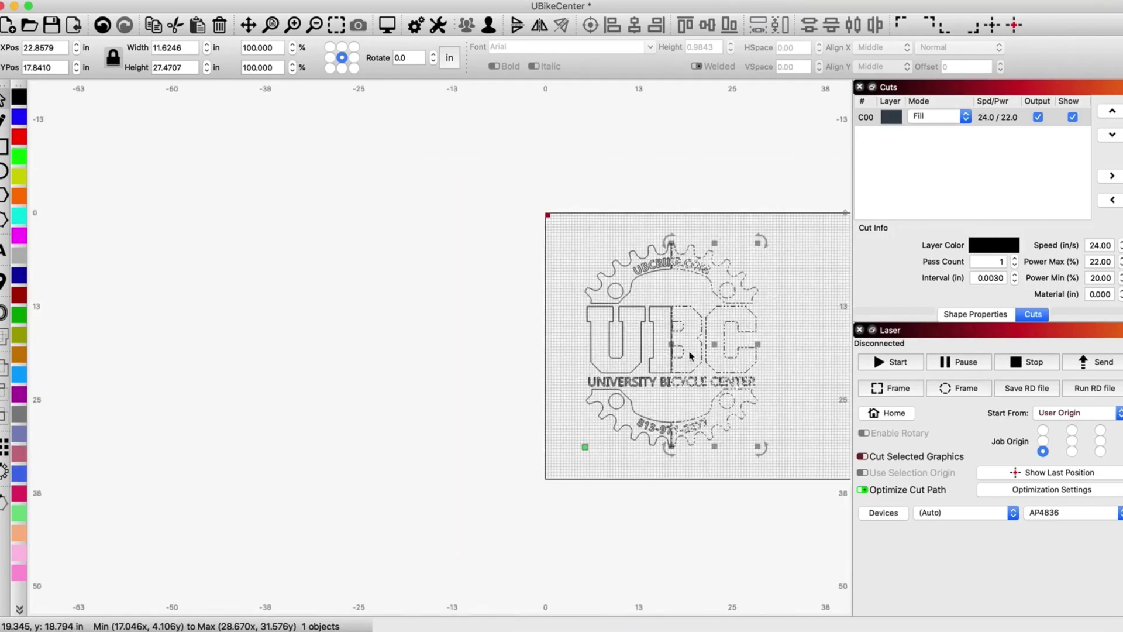